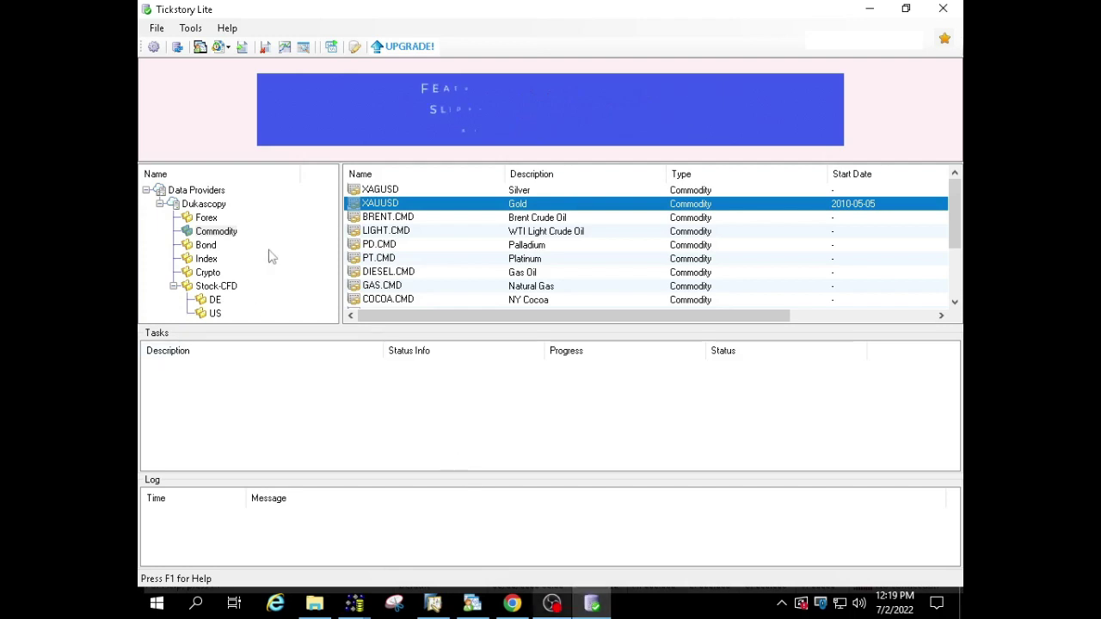
- Confirm Tickstory's XAUUSD Gold series spans 2010-05-05 to 2022-03-27, then return to MetaTrader 4
{"action": "left_click", "coordinate": [206, 218]}
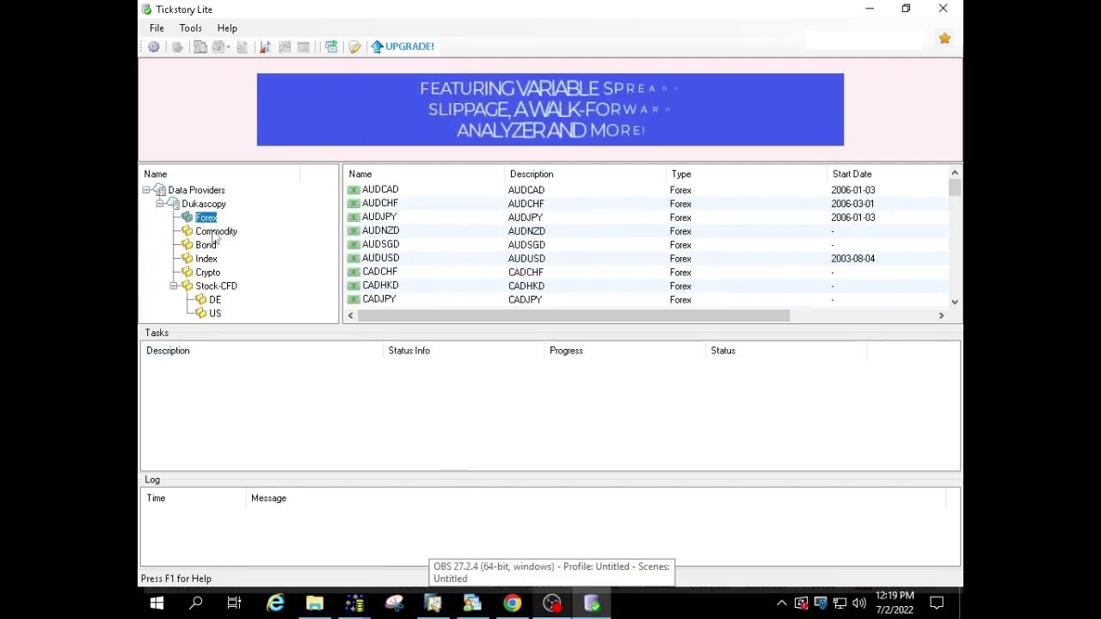
{"action": "left_click", "coordinate": [215, 232]}
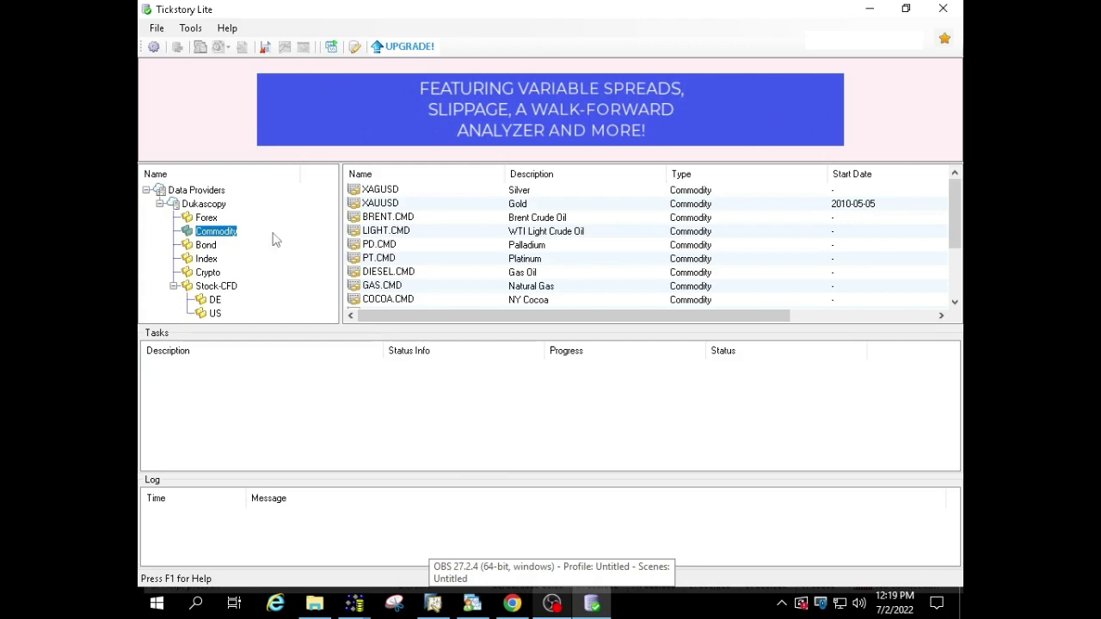
{"action": "left_click", "coordinate": [387, 205]}
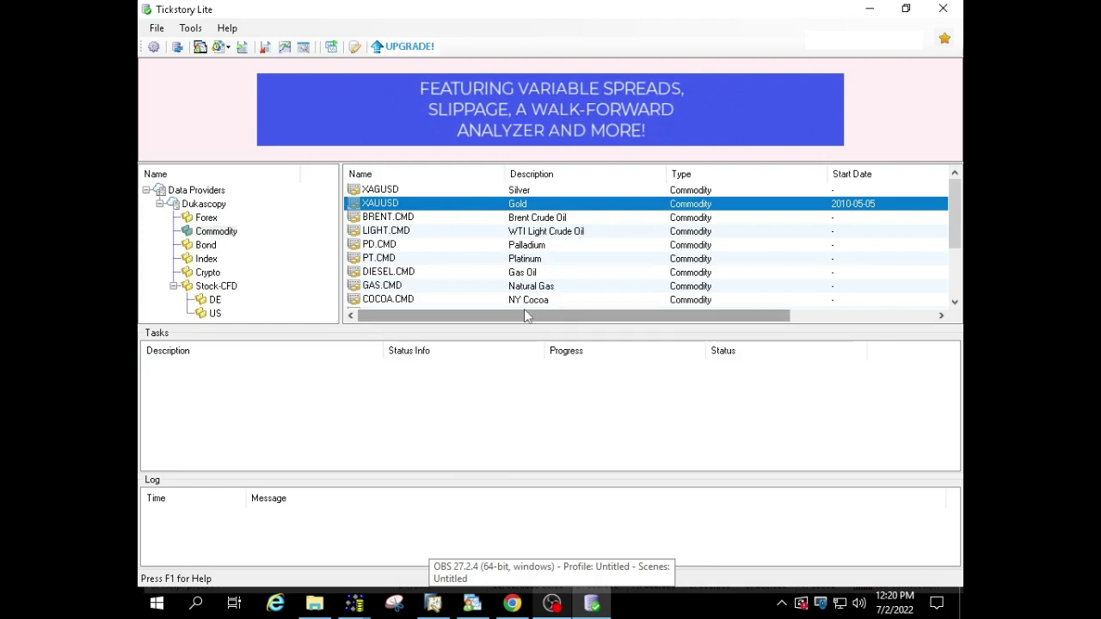
{"action": "left_click_drag", "start_coordinate": [519, 326], "coordinate": [679, 325]}
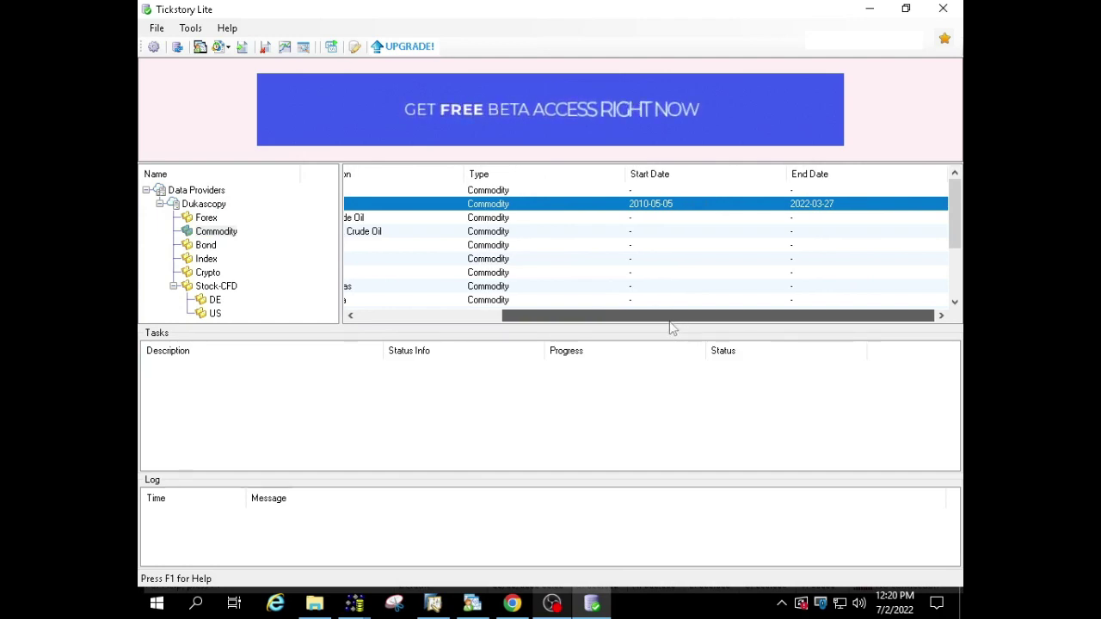
{"action": "left_click_drag", "start_coordinate": [669, 326], "coordinate": [392, 331]}
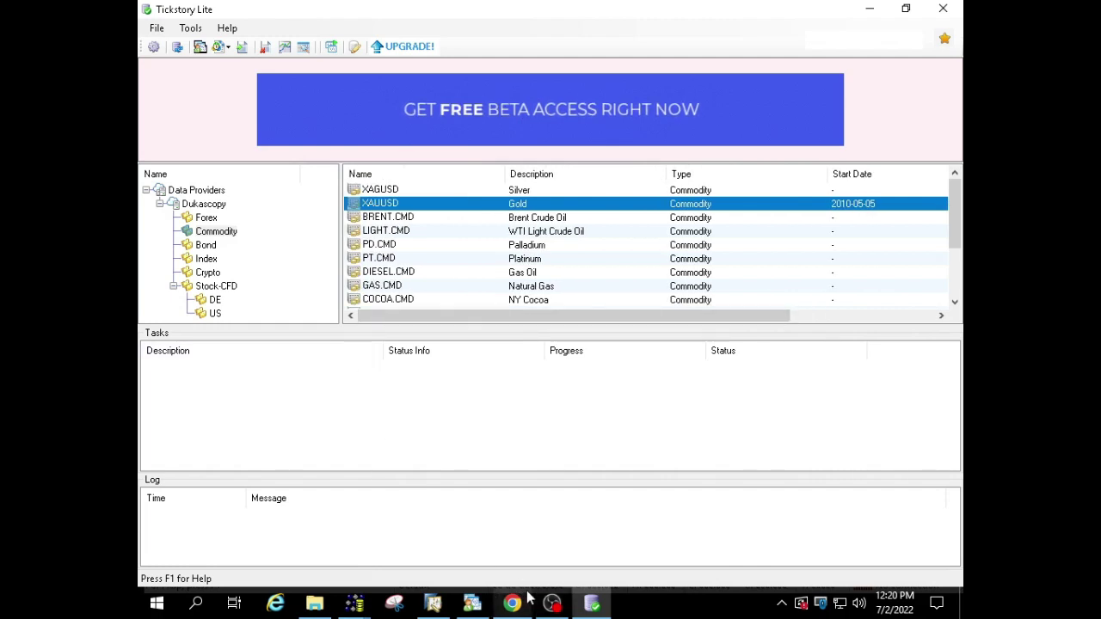
{"action": "left_click", "coordinate": [471, 604]}
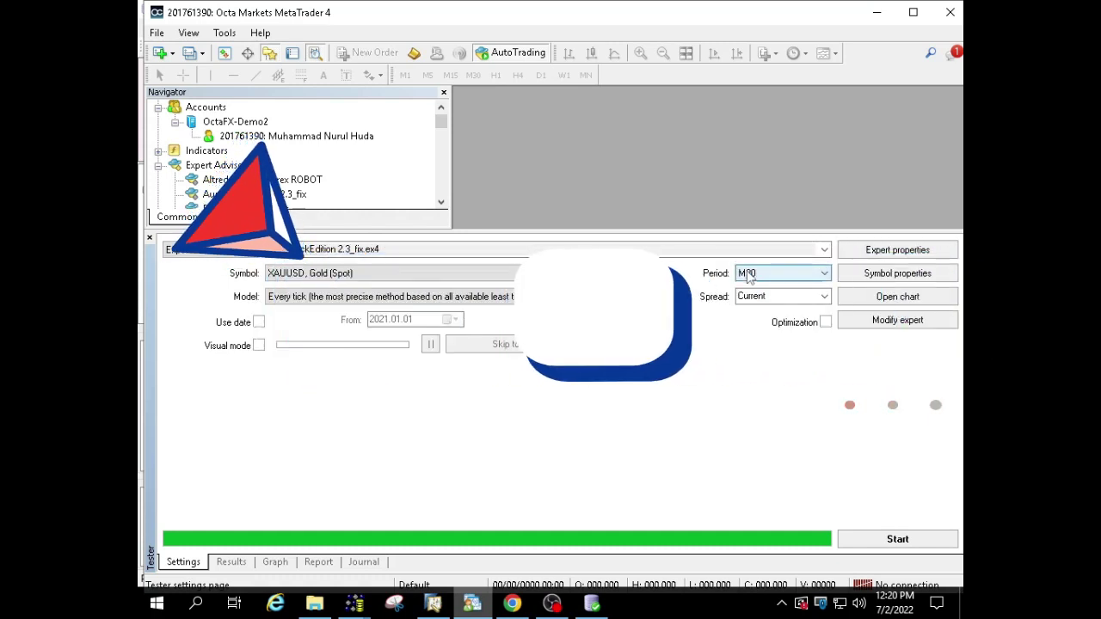
- Clear the Strategy Tester Spread box, replacing 'current' so 100 can be entered
{"action": "left_click", "coordinate": [824, 296]}
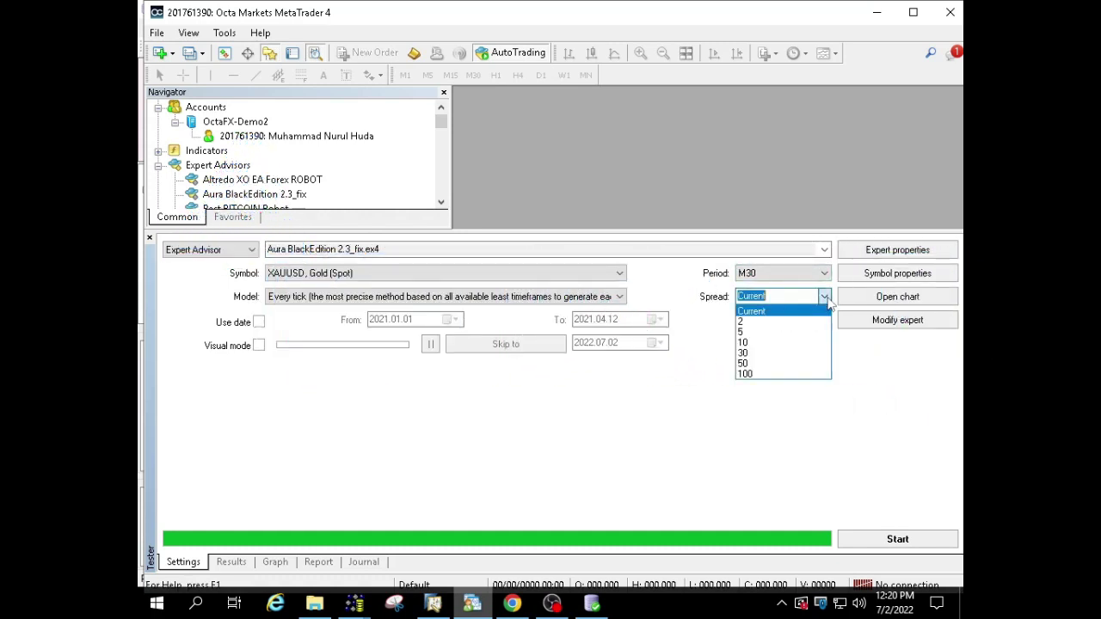
{"action": "left_click", "coordinate": [799, 296]}
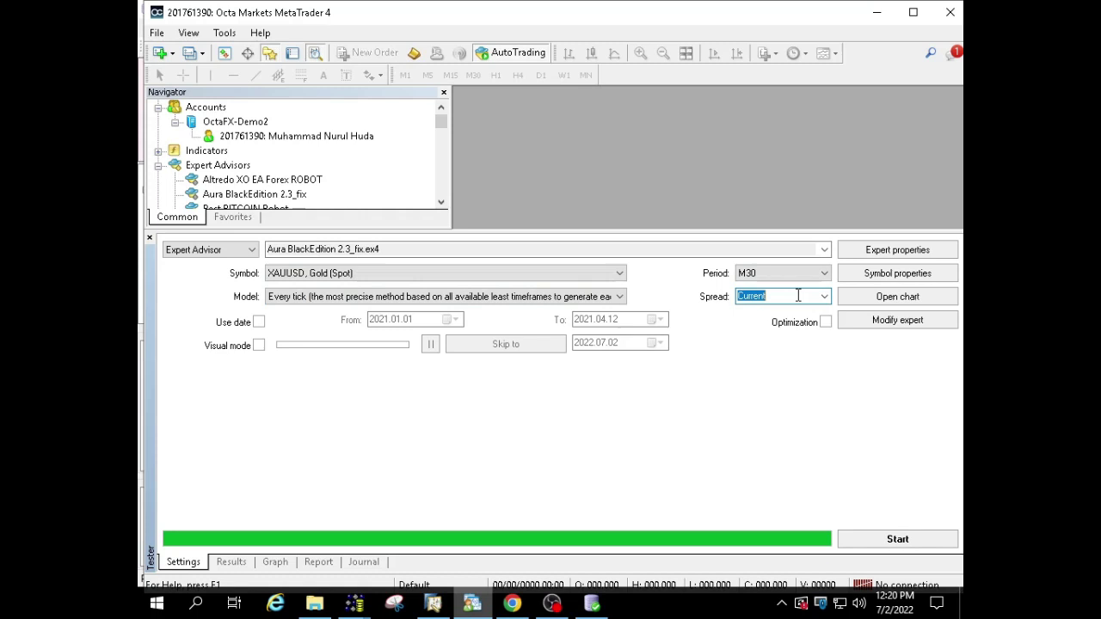
{"action": "key", "text": "BackSpace"}
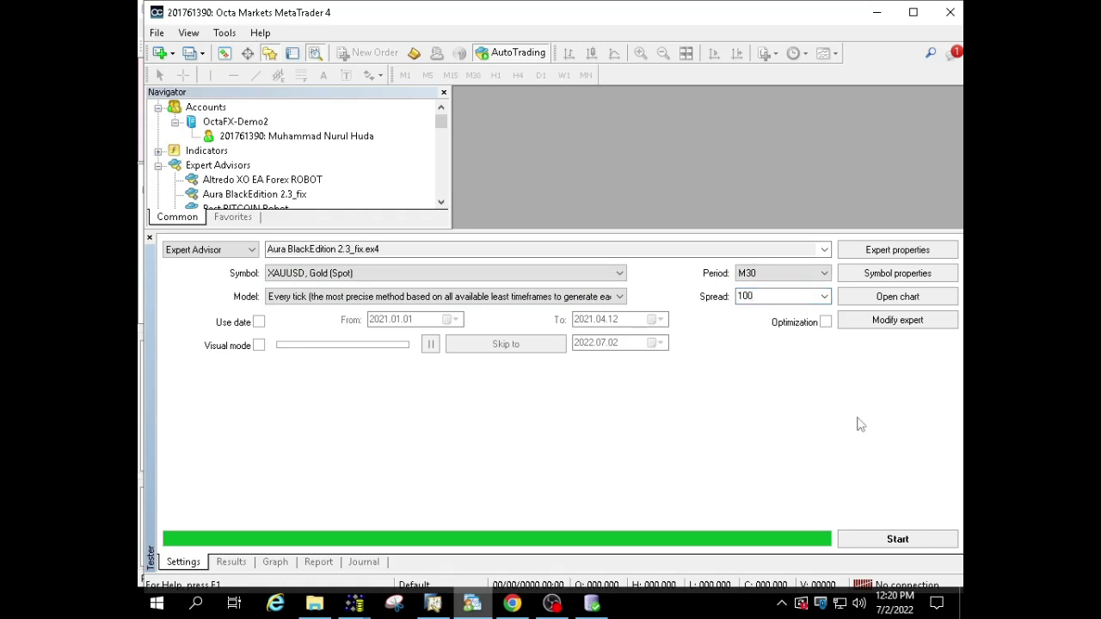
- Load 'Win Preset - very crazy 2.set' from Presets > Gold M30 into the Aura BlackEdition inputs
{"action": "left_click", "coordinate": [895, 251]}
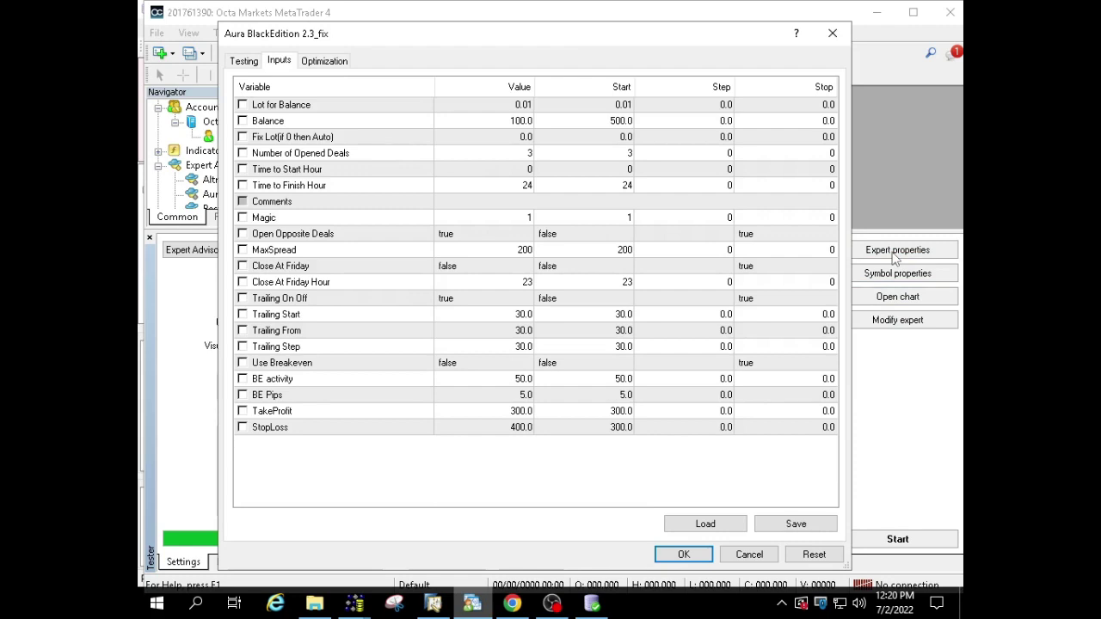
{"action": "left_click", "coordinate": [707, 524]}
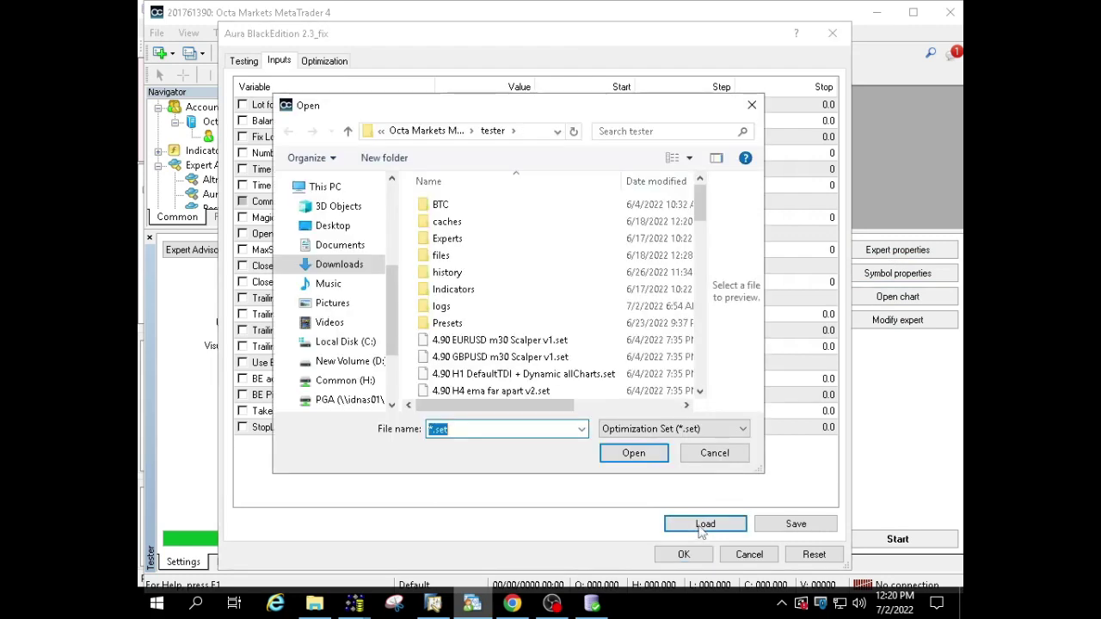
{"action": "double_click", "coordinate": [459, 325]}
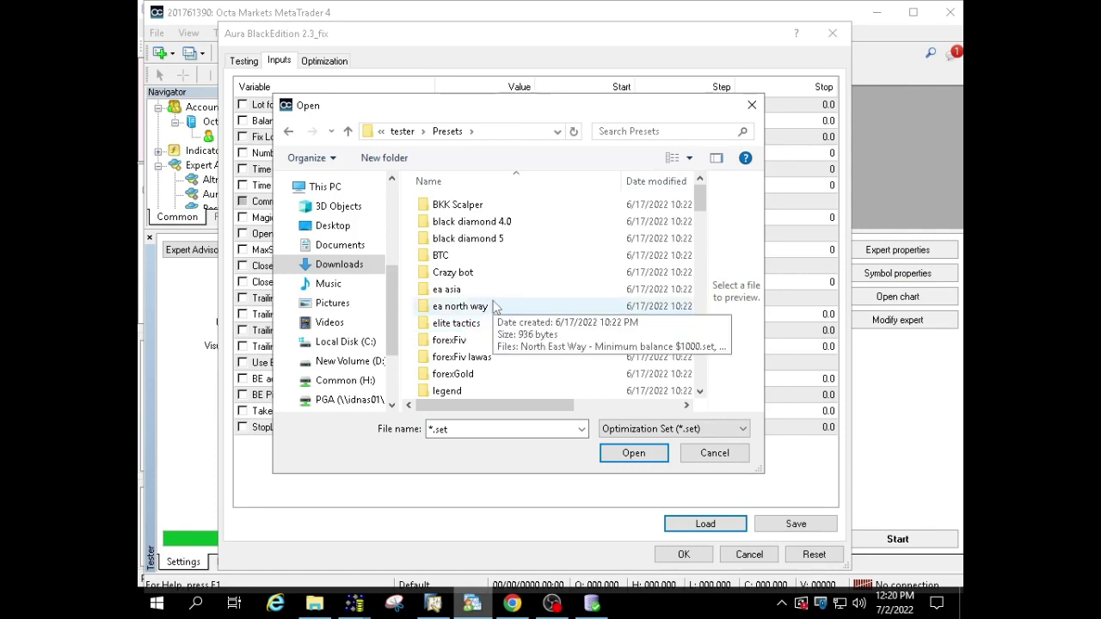
{"action": "left_click", "coordinate": [483, 361]}
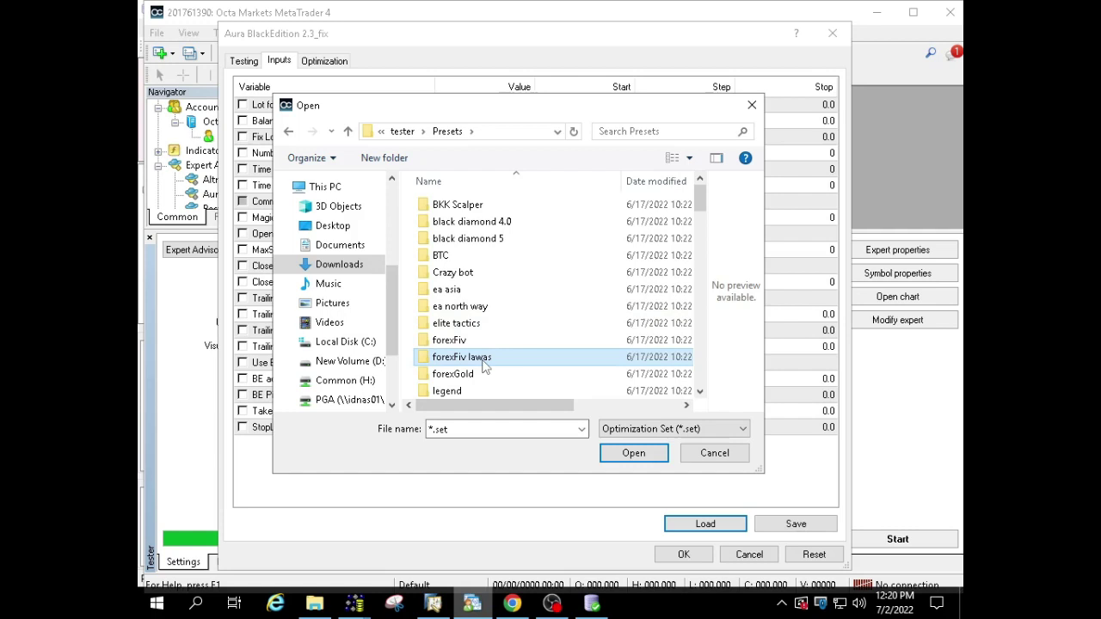
{"action": "scroll", "coordinate": [484, 366], "scroll_direction": "down", "scroll_amount": 5}
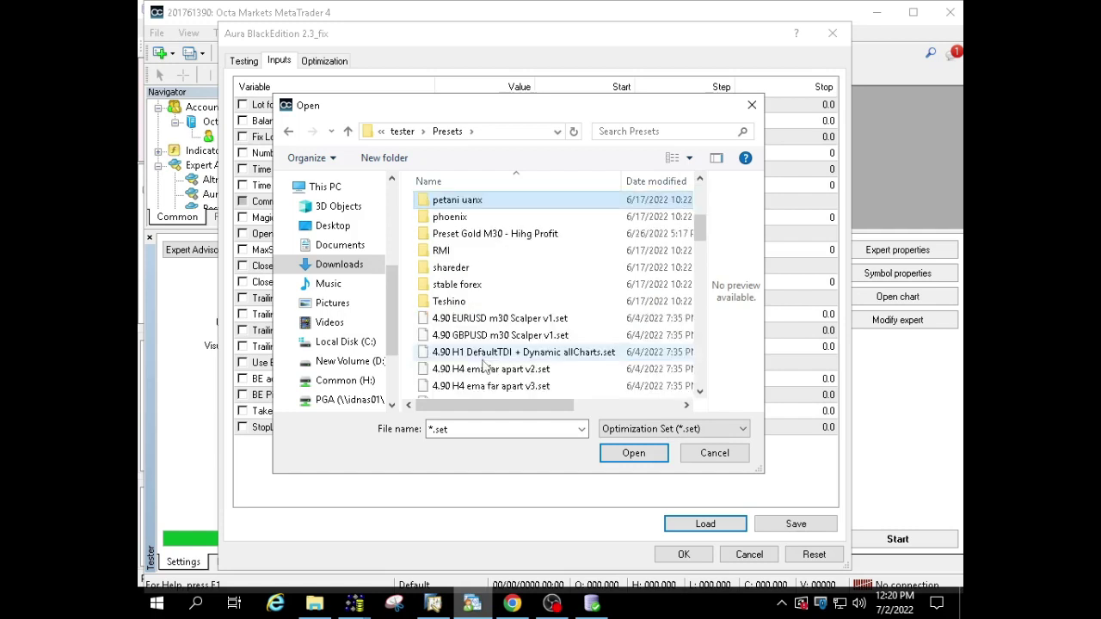
{"action": "double_click", "coordinate": [521, 236]}
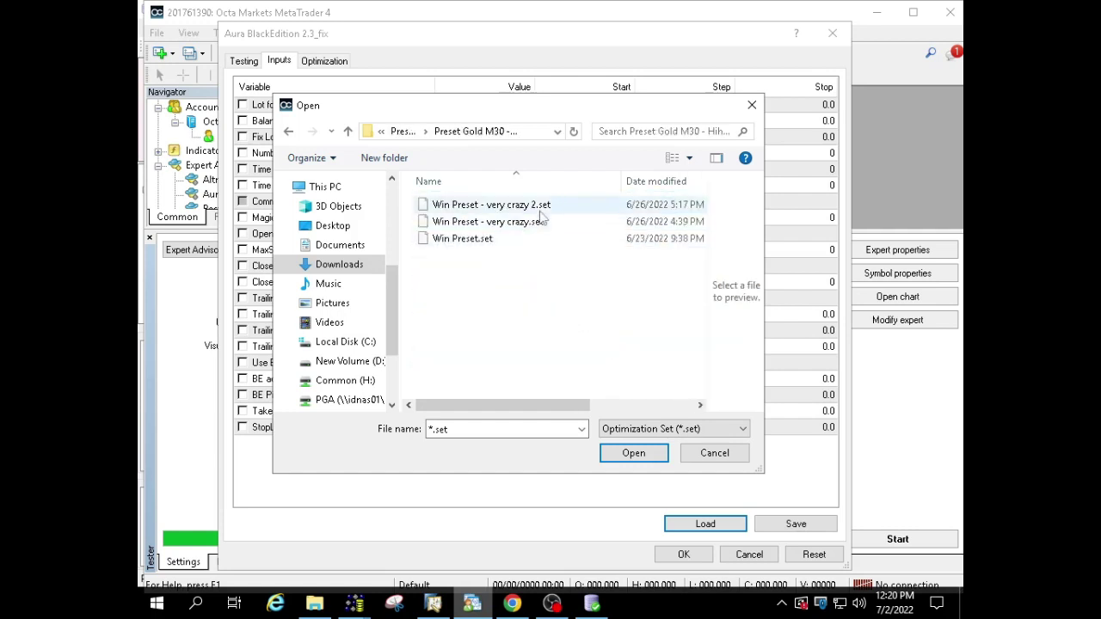
{"action": "left_click", "coordinate": [539, 206]}
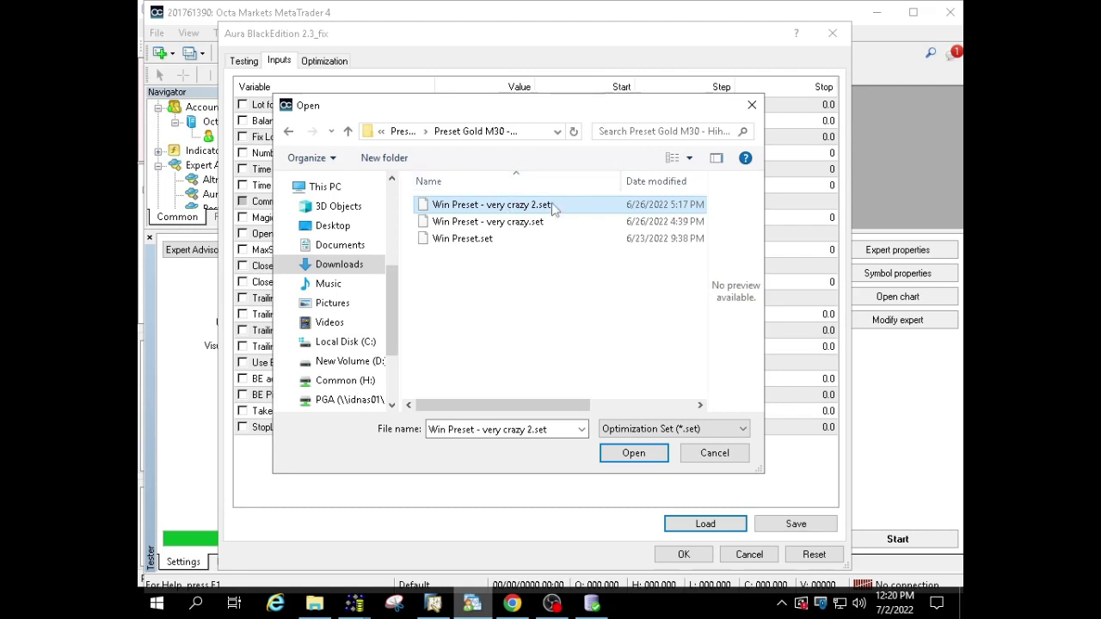
{"action": "double_click", "coordinate": [554, 212]}
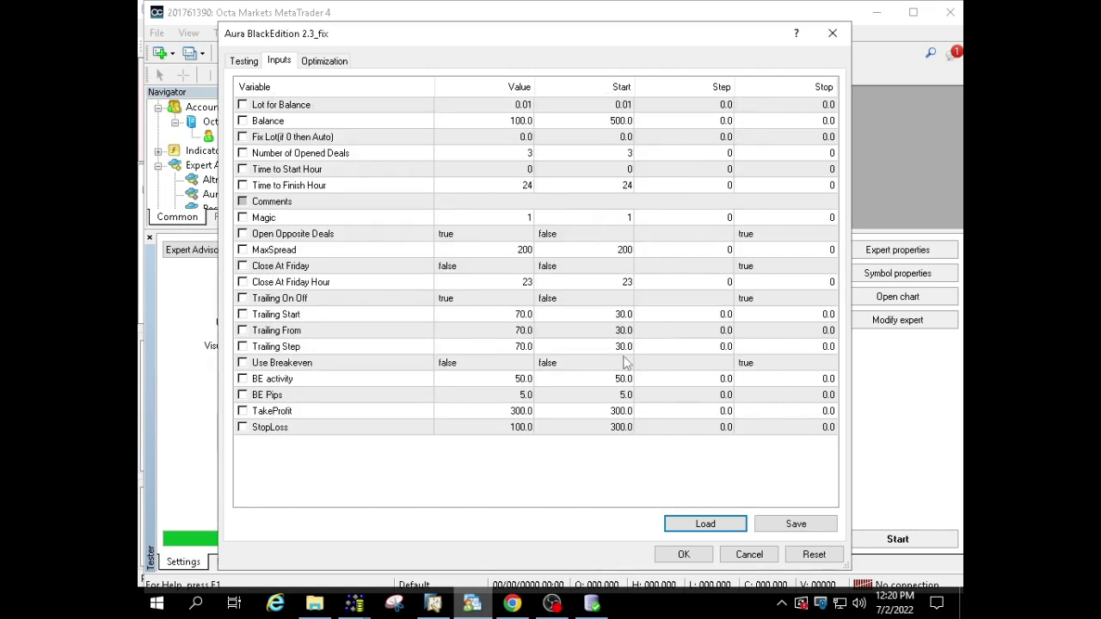
- Apply the preset inputs, start the spread-100 backtest and follow its balance curve on the Graph tab
{"action": "left_click", "coordinate": [680, 555]}
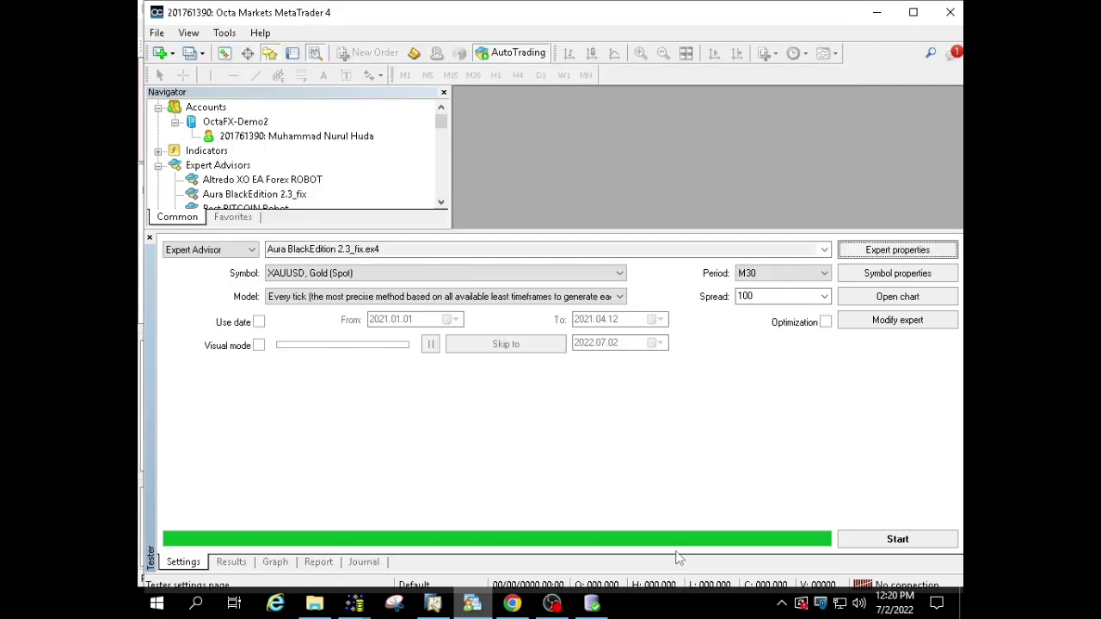
{"action": "left_click", "coordinate": [860, 542]}
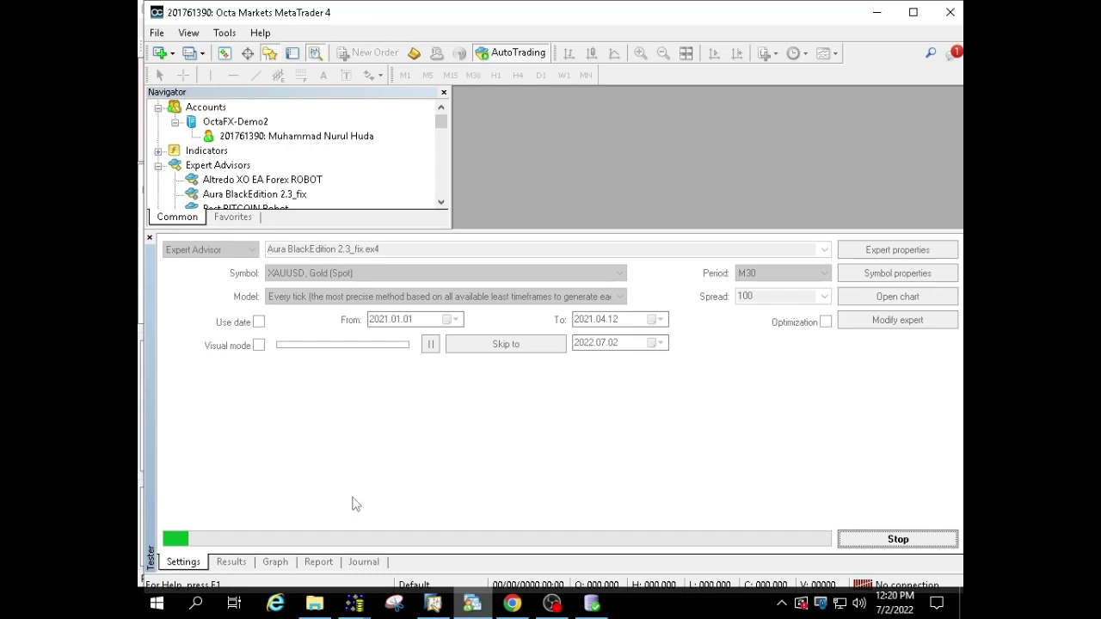
{"action": "left_click", "coordinate": [281, 565]}
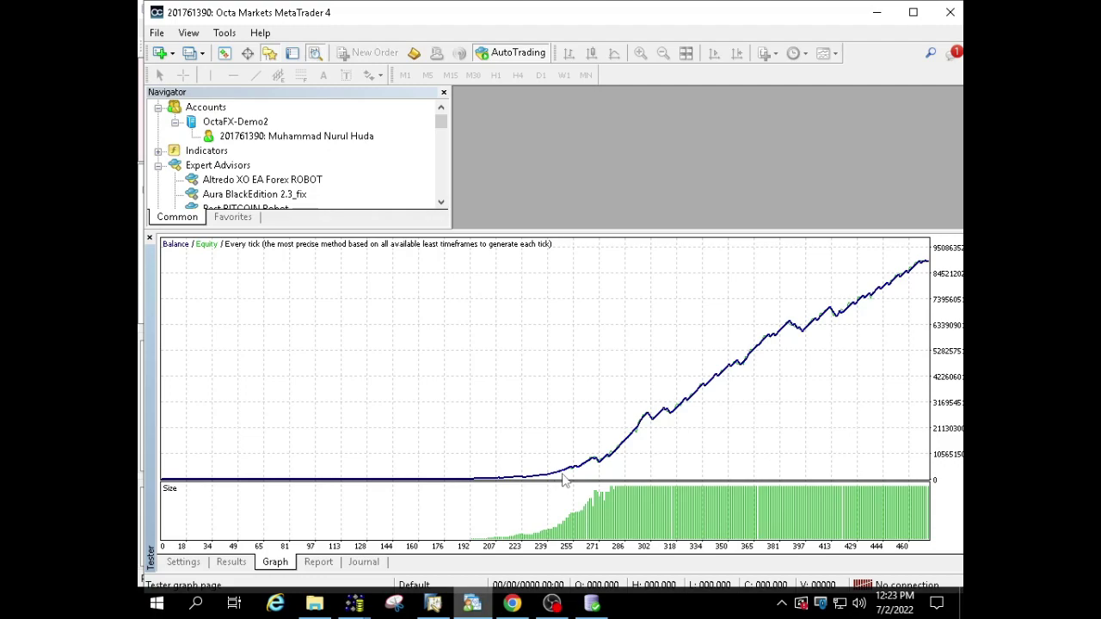
- Show the spread-100 report: 89277683.92 net profit over 471 trades, profit factor 3.24
{"action": "left_click", "coordinate": [319, 564]}
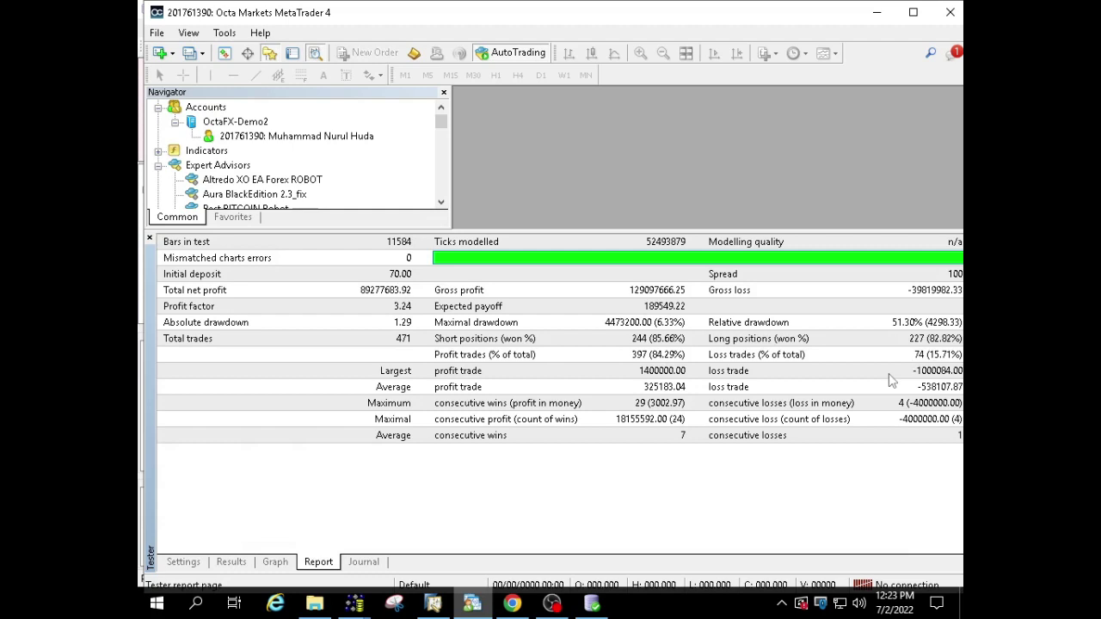
- Browse the Results trade list, marking losing trades such as 14, 219, 256 and 328
{"action": "left_click", "coordinate": [231, 563]}
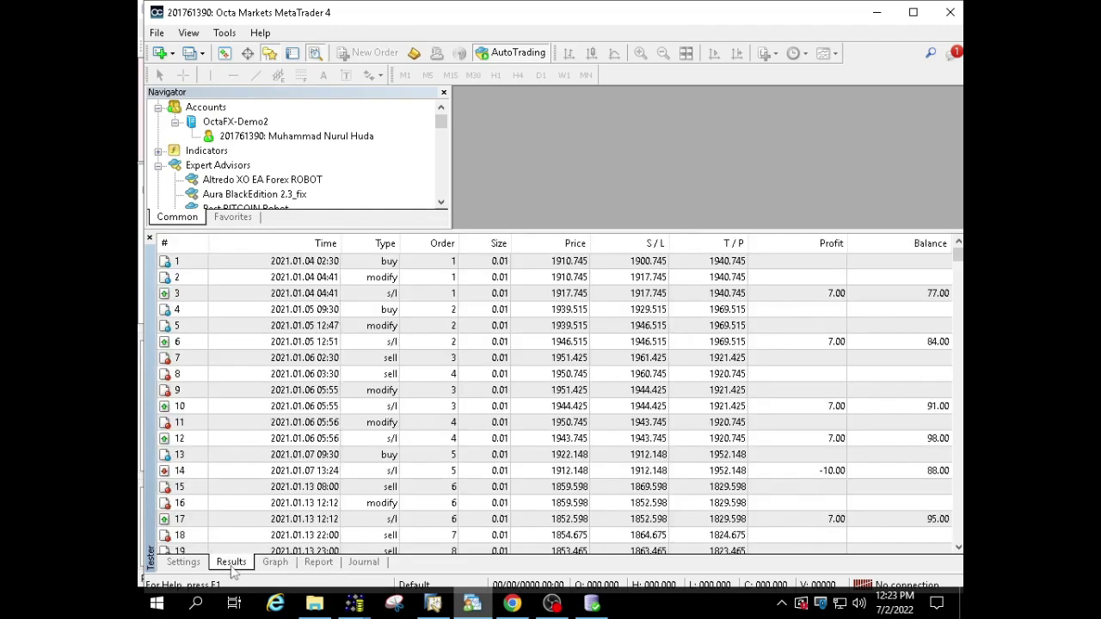
{"action": "left_click", "coordinate": [818, 474]}
{"action": "left_click_drag", "start_coordinate": [960, 550], "coordinate": [959, 551]}
{"action": "left_click", "coordinate": [822, 390]}
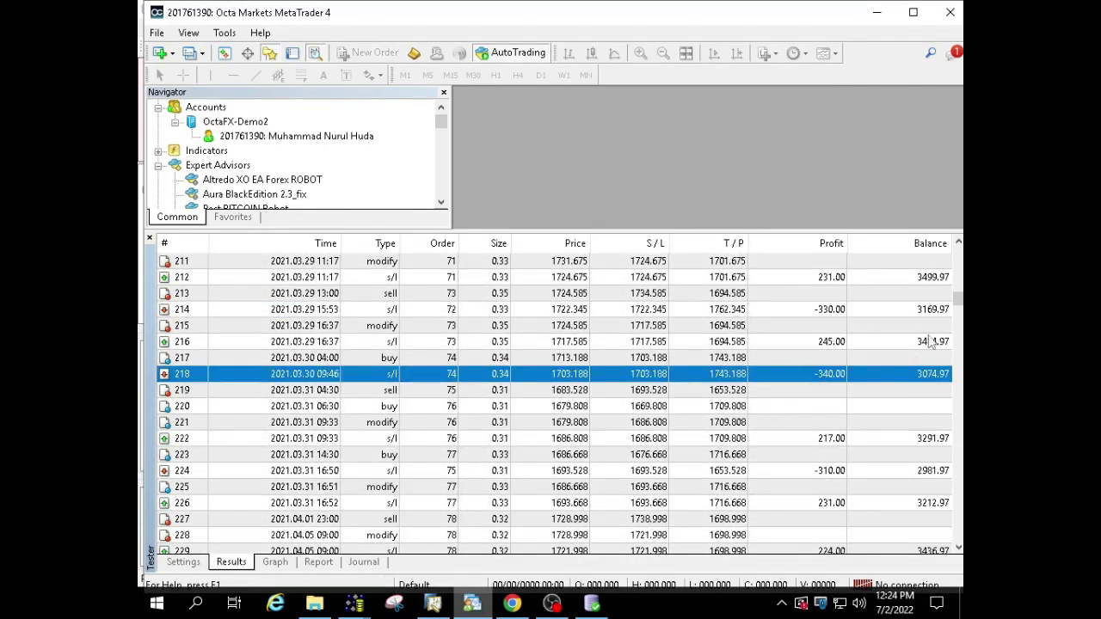
{"action": "scroll", "coordinate": [913, 497], "scroll_direction": "down", "scroll_amount": 14}
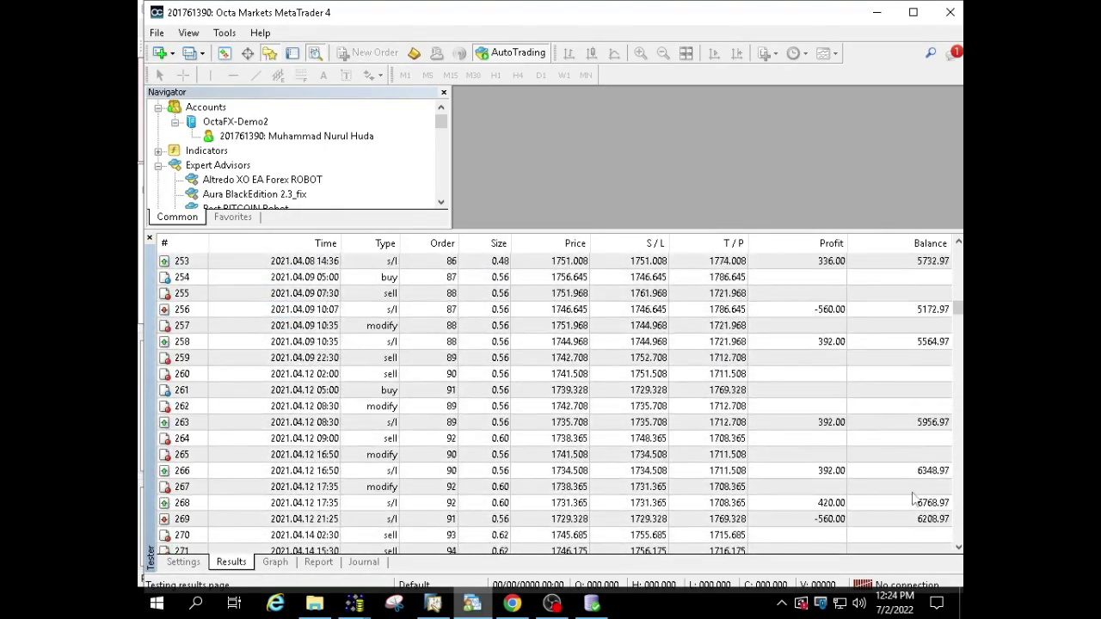
{"action": "left_click", "coordinate": [826, 309]}
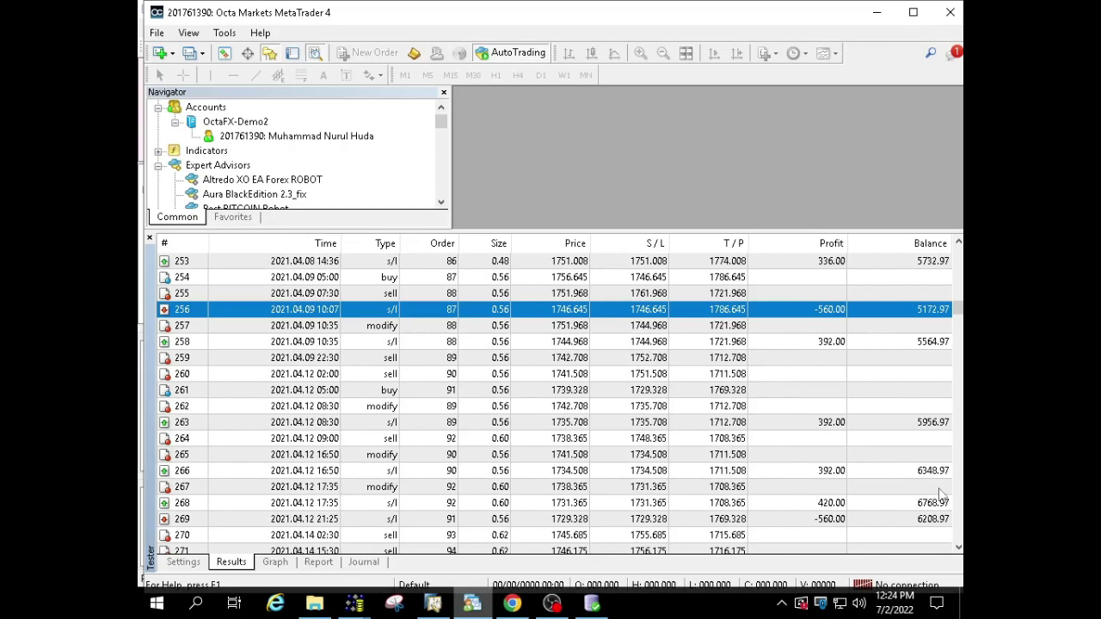
{"action": "scroll", "coordinate": [825, 305], "scroll_direction": "down", "scroll_amount": 10}
{"action": "left_click", "coordinate": [824, 295]}
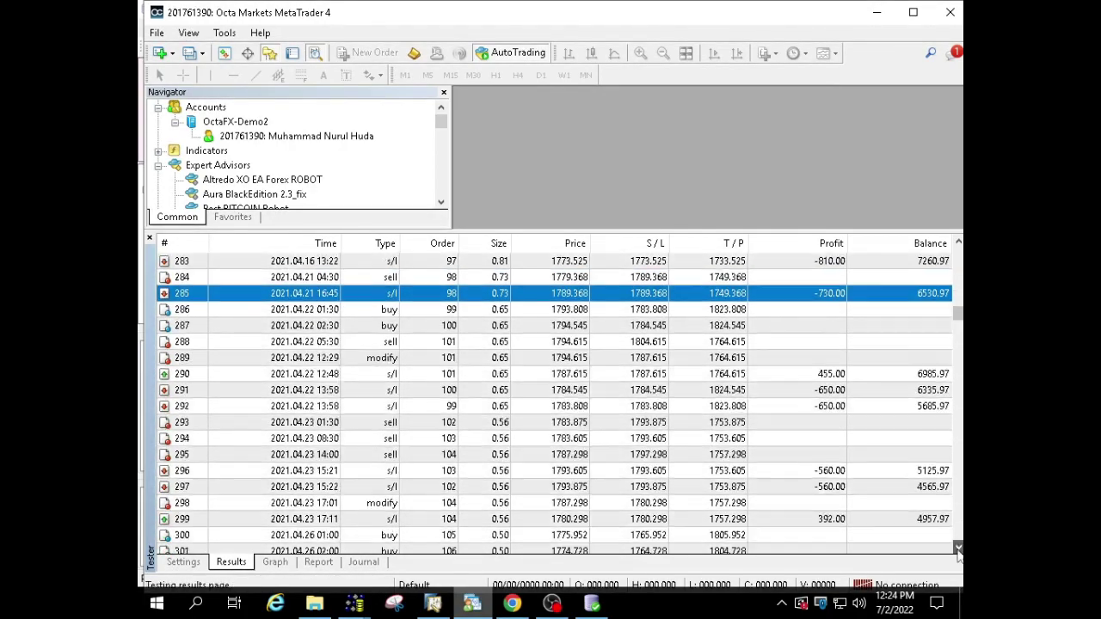
{"action": "scroll", "coordinate": [830, 405], "scroll_direction": "down", "scroll_amount": 13}
{"action": "left_click", "coordinate": [847, 373]}
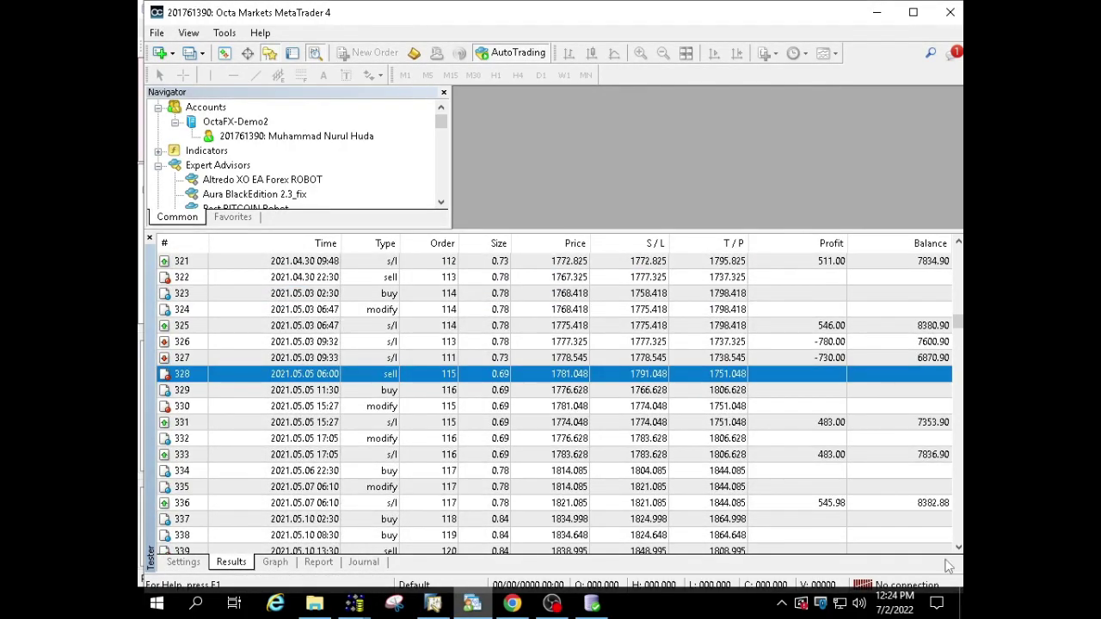
{"action": "scroll", "coordinate": [861, 404], "scroll_direction": "down", "scroll_amount": 20}
- Sort trades by Profit to review the -1000084.00 loss and the biggest winners
{"action": "left_click", "coordinate": [824, 244]}
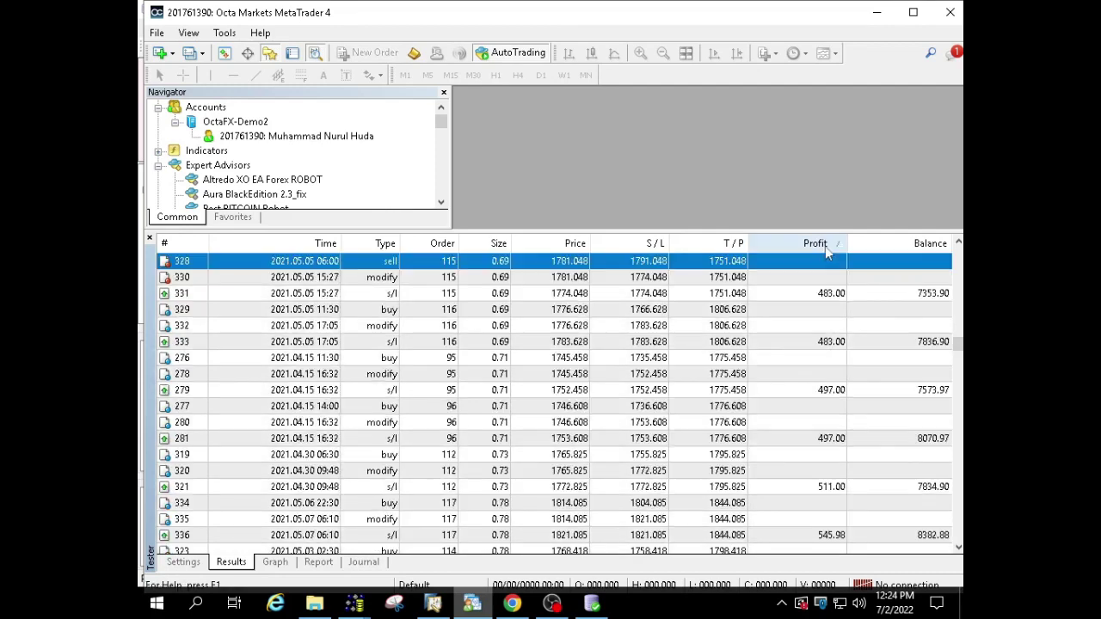
{"action": "left_click", "coordinate": [824, 245]}
{"action": "left_click", "coordinate": [826, 244]}
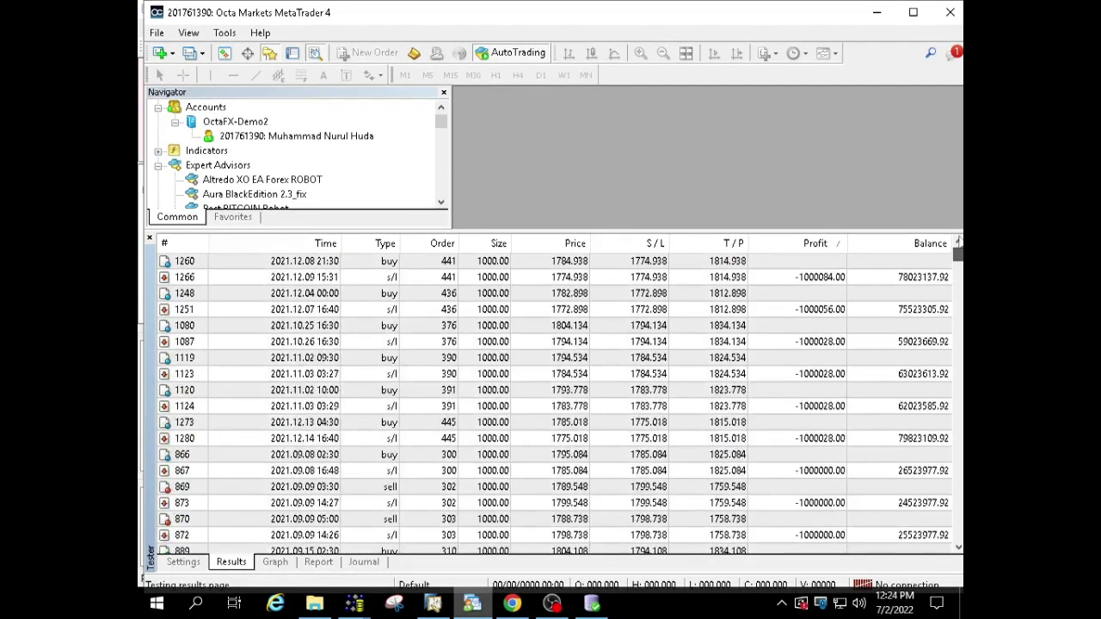
{"action": "left_click", "coordinate": [795, 277]}
{"action": "scroll", "coordinate": [824, 476], "scroll_direction": "down", "scroll_amount": 12}
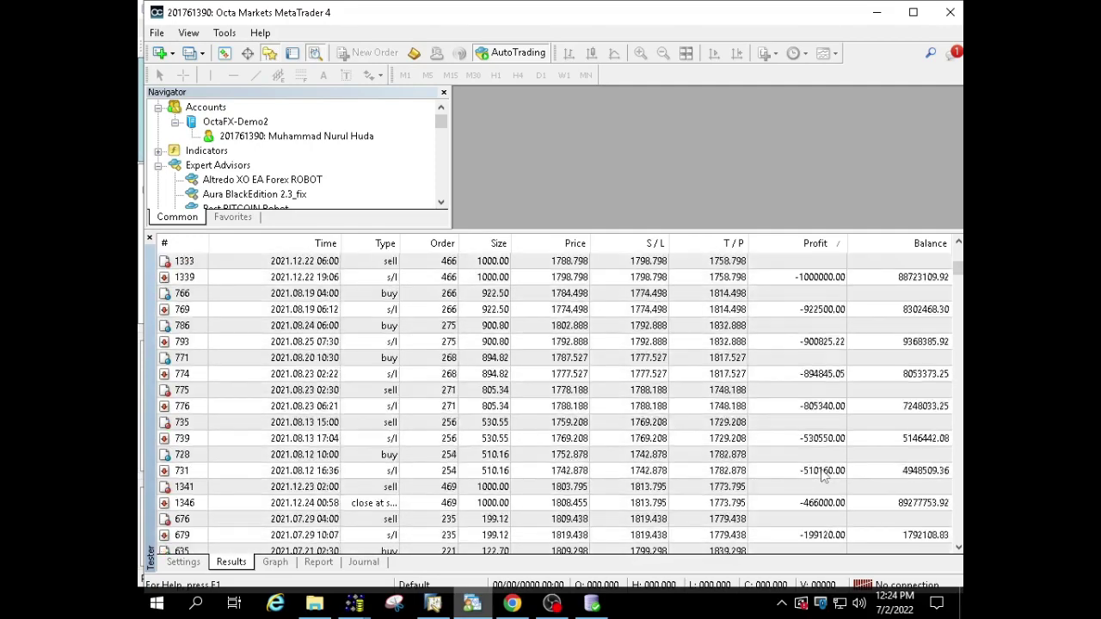
{"action": "left_click_drag", "start_coordinate": [957, 268], "coordinate": [957, 538]}
{"action": "left_click_drag", "start_coordinate": [812, 455], "coordinate": [812, 348]}
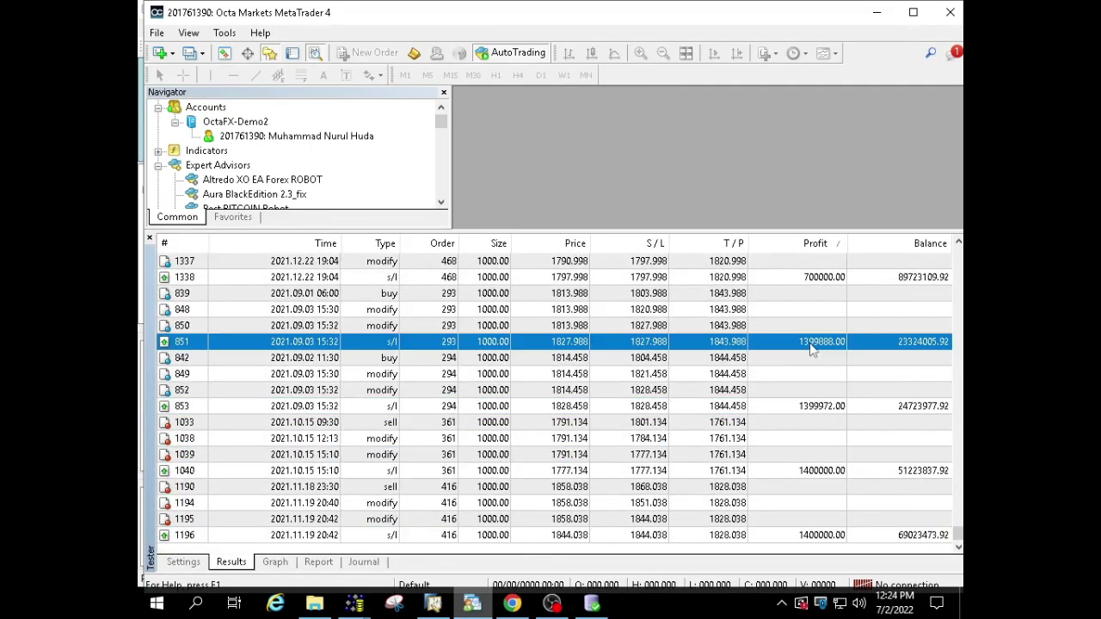
- Set the spread to 200, start the second backtest and list its trades in Results
{"action": "left_click", "coordinate": [182, 562]}
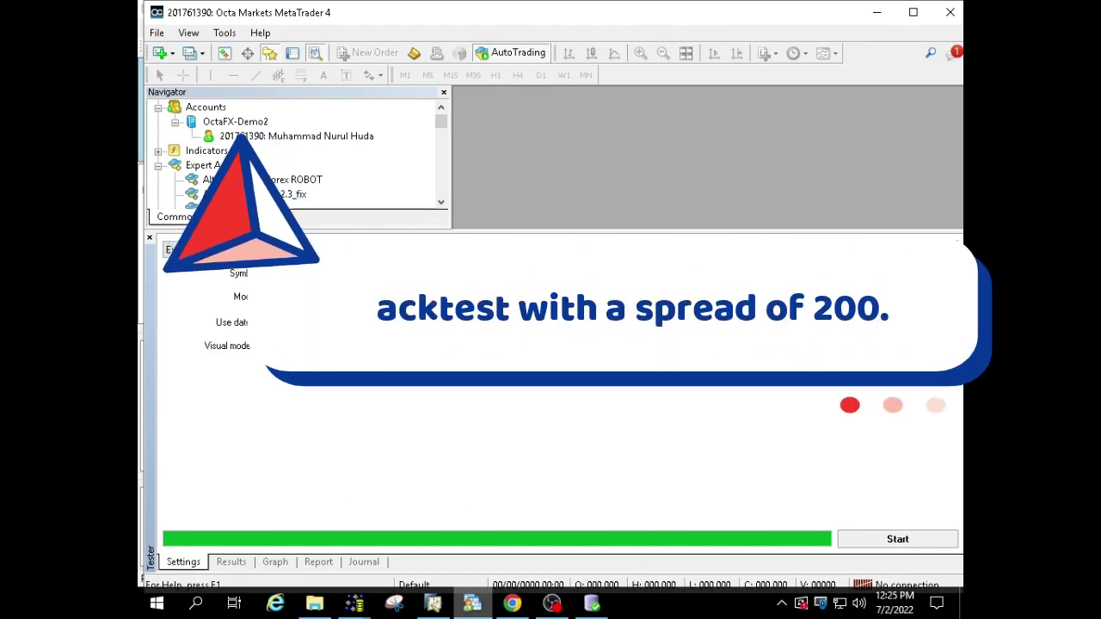
{"action": "type", "text": "20"}
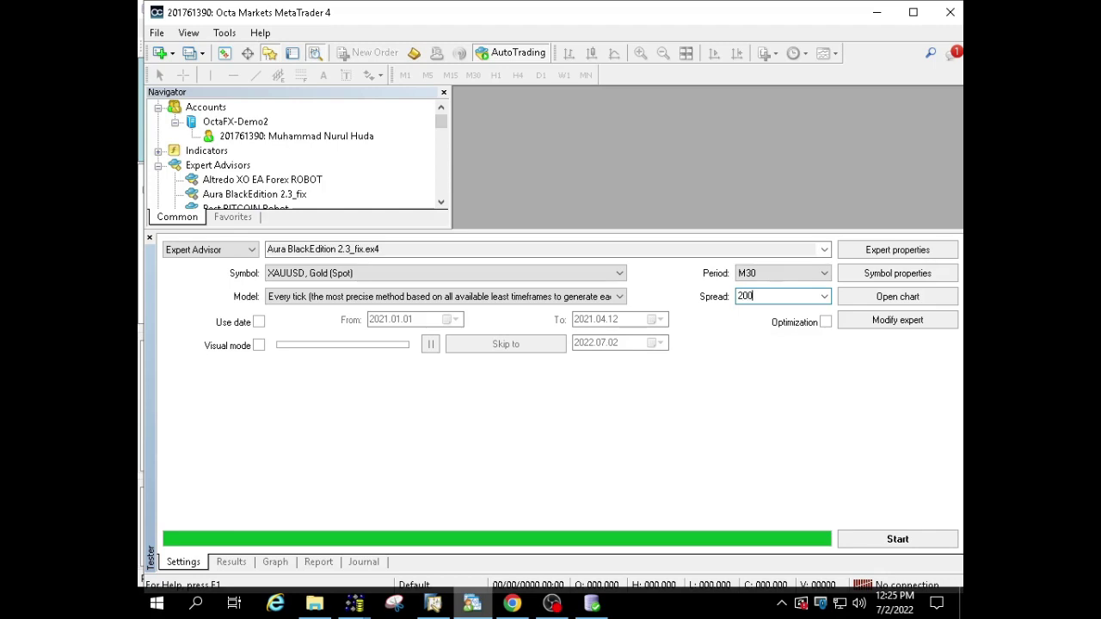
{"action": "type", "text": "0"}
{"action": "left_click", "coordinate": [877, 542]}
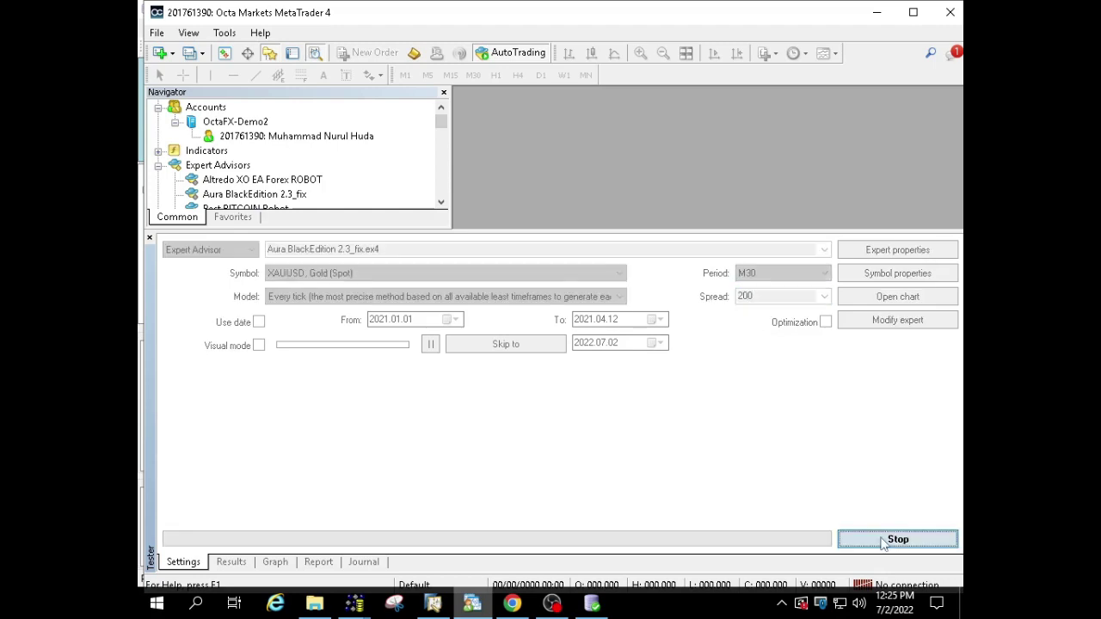
{"action": "left_click", "coordinate": [242, 565]}
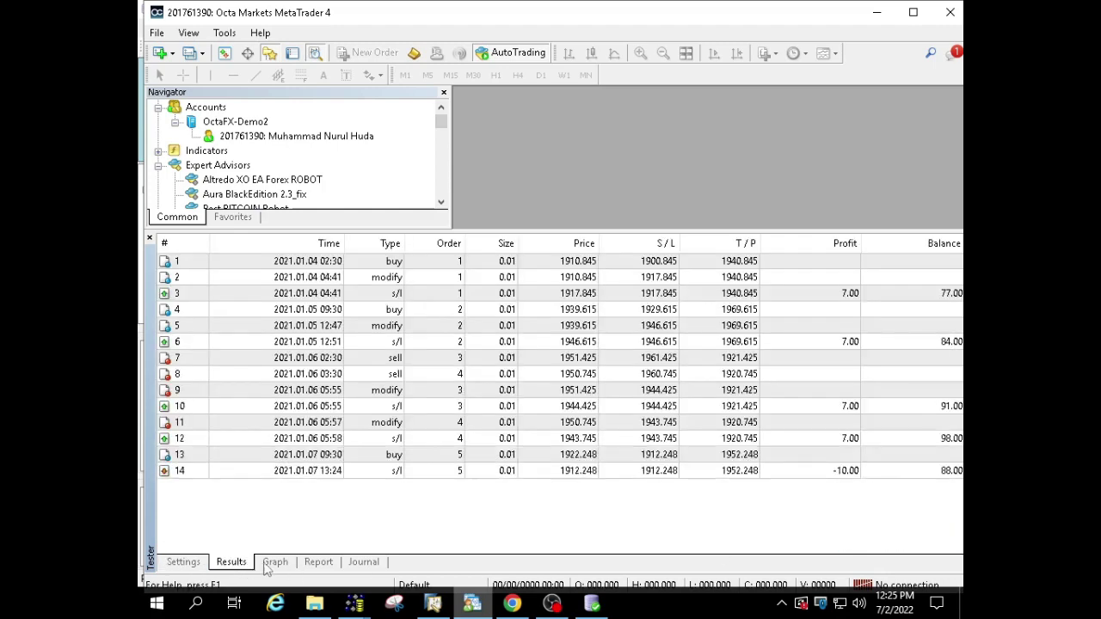
- Show the spread-200 graph, with balance climbing to roughly 90 million over about 470 trades
{"action": "left_click", "coordinate": [276, 564]}
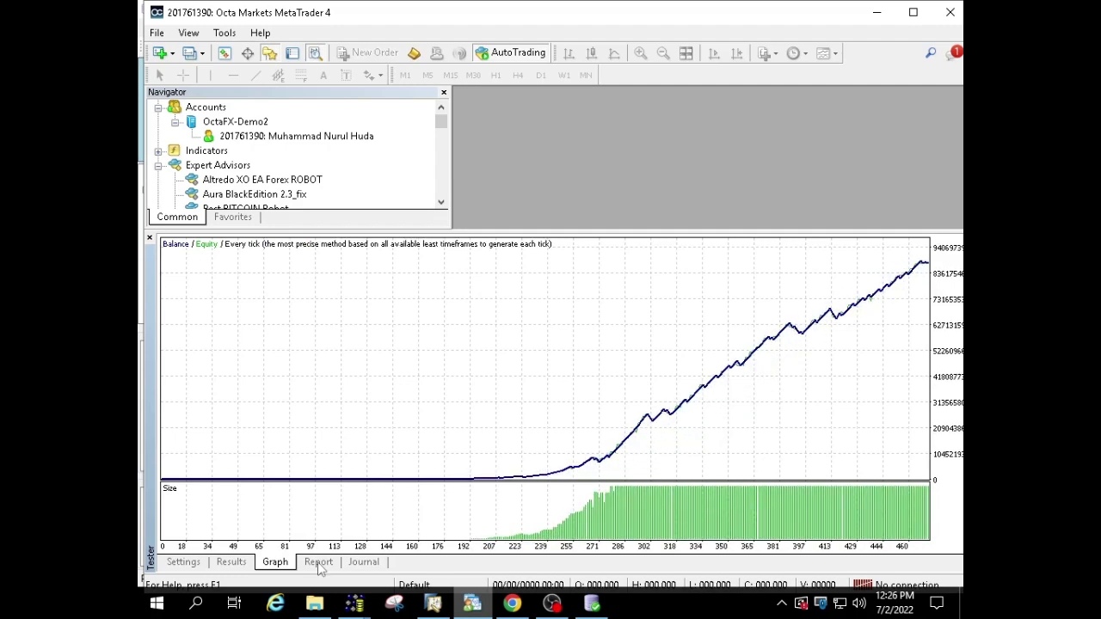
- Read the spread-200 report showing 87608835.24 net profit, then return to the trade list
{"action": "left_click", "coordinate": [317, 562]}
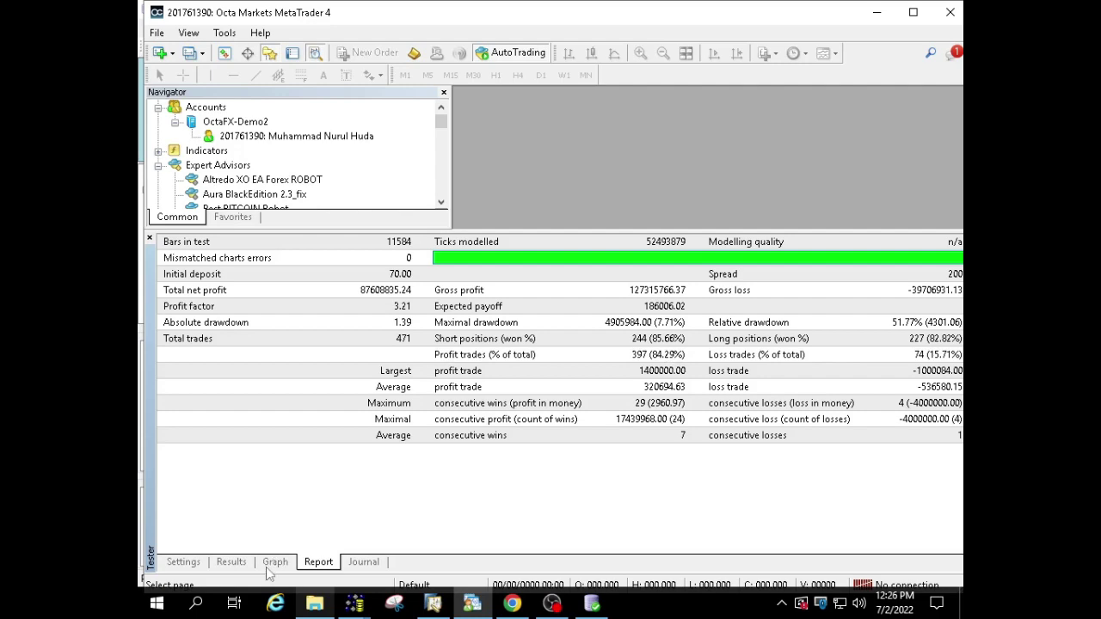
{"action": "left_click", "coordinate": [240, 568]}
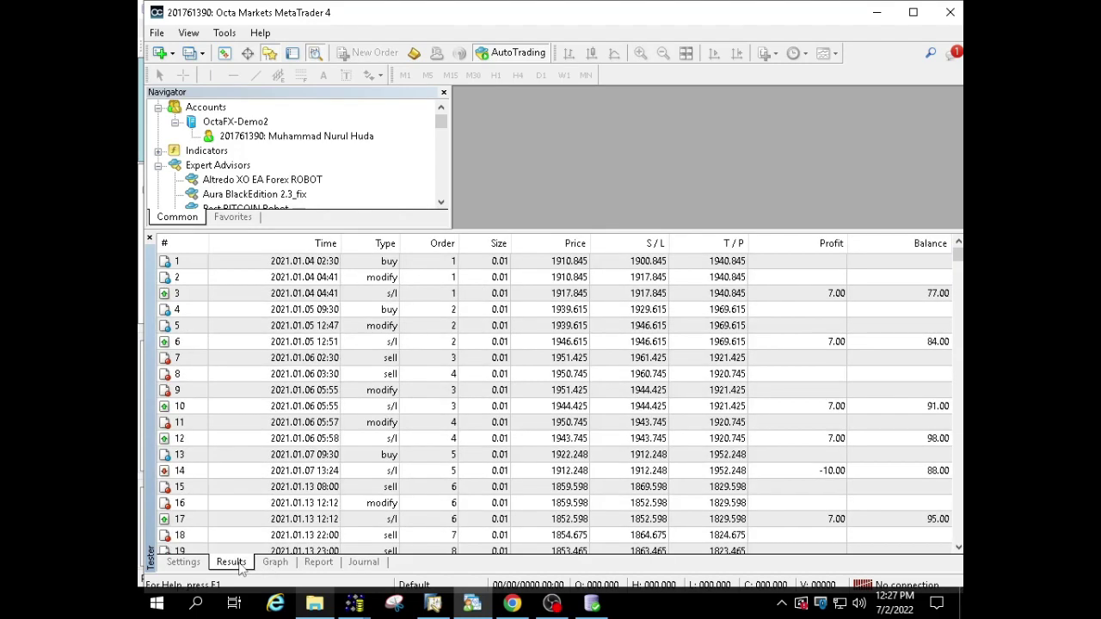
{"action": "left_click", "coordinate": [824, 471]}
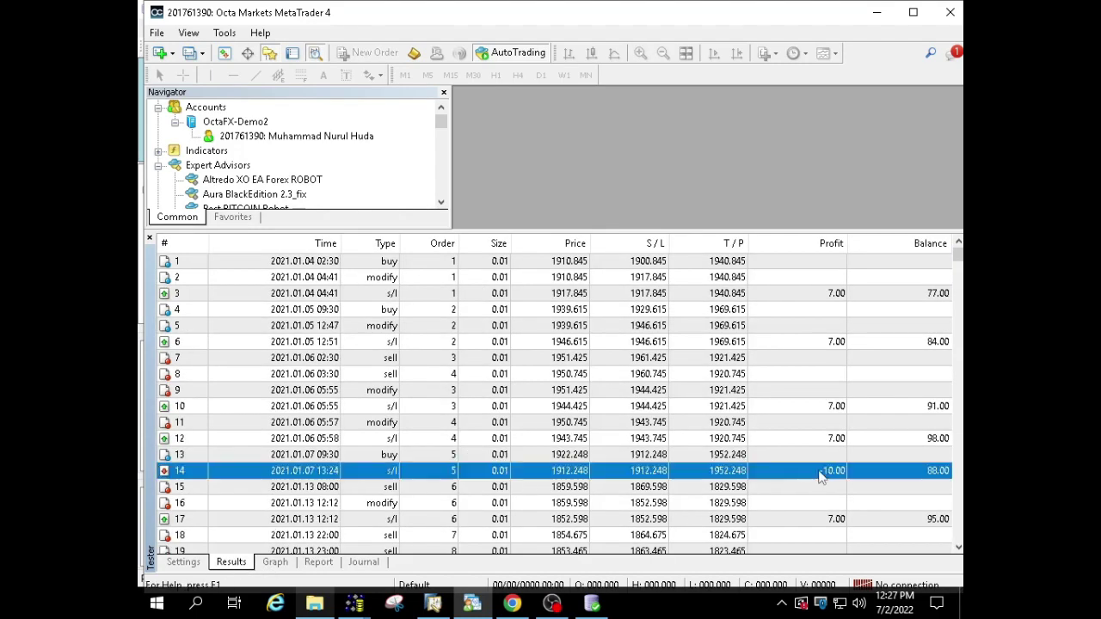
{"action": "scroll", "coordinate": [839, 482], "scroll_direction": "down", "scroll_amount": 5}
{"action": "scroll", "coordinate": [847, 495], "scroll_direction": "down", "scroll_amount": 13}
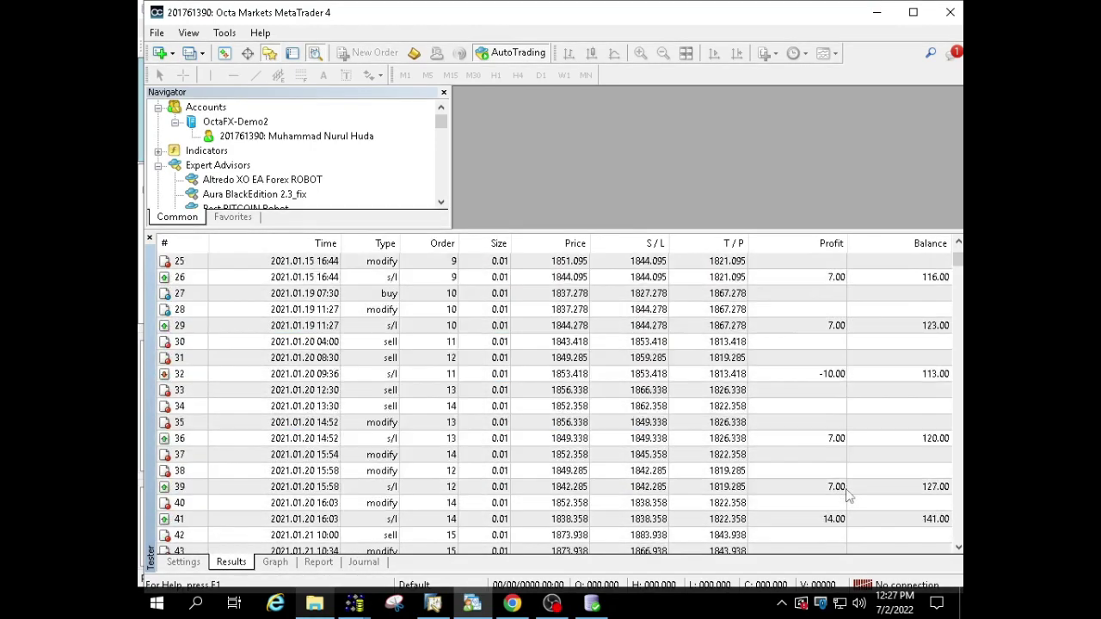
{"action": "scroll", "coordinate": [851, 503], "scroll_direction": "down", "scroll_amount": 10}
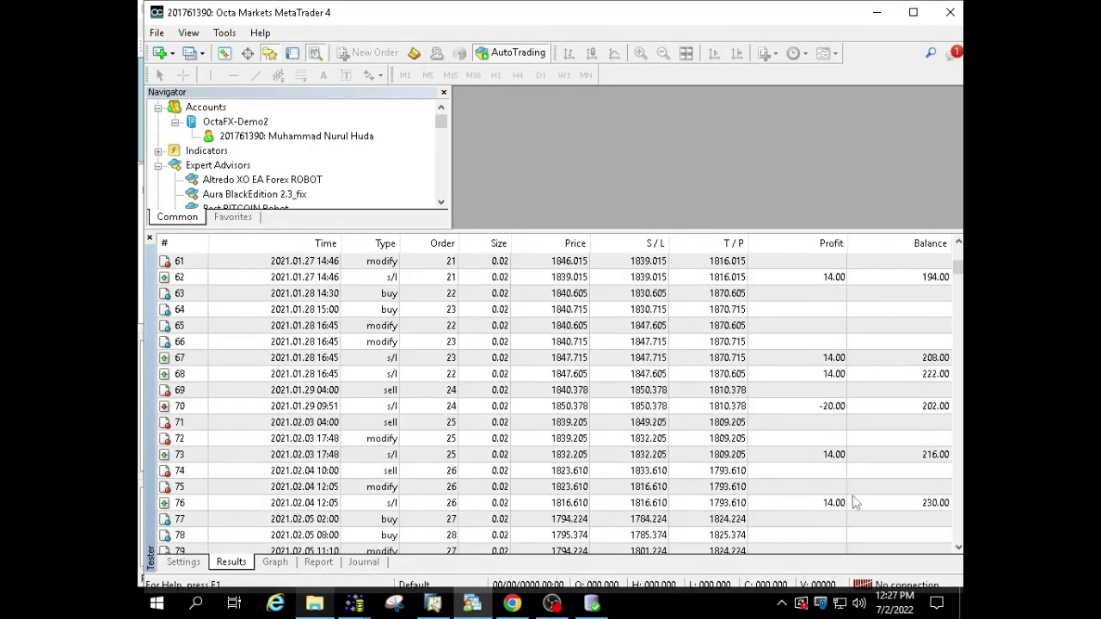
{"action": "scroll", "coordinate": [857, 495], "scroll_direction": "down", "scroll_amount": 5}
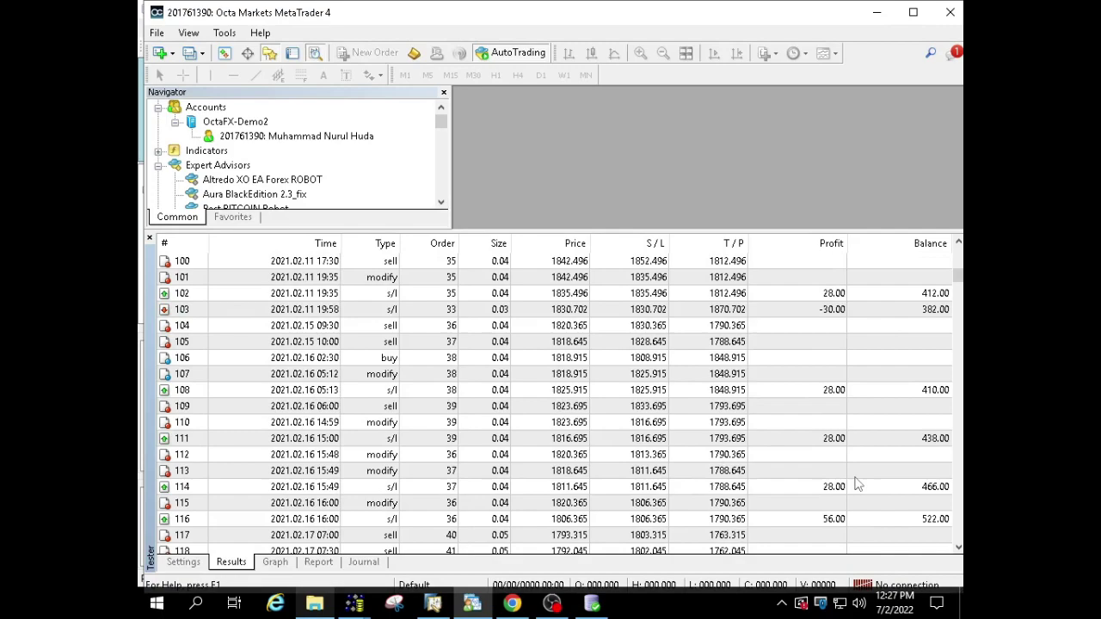
{"action": "scroll", "coordinate": [809, 322], "scroll_direction": "down", "scroll_amount": 20}
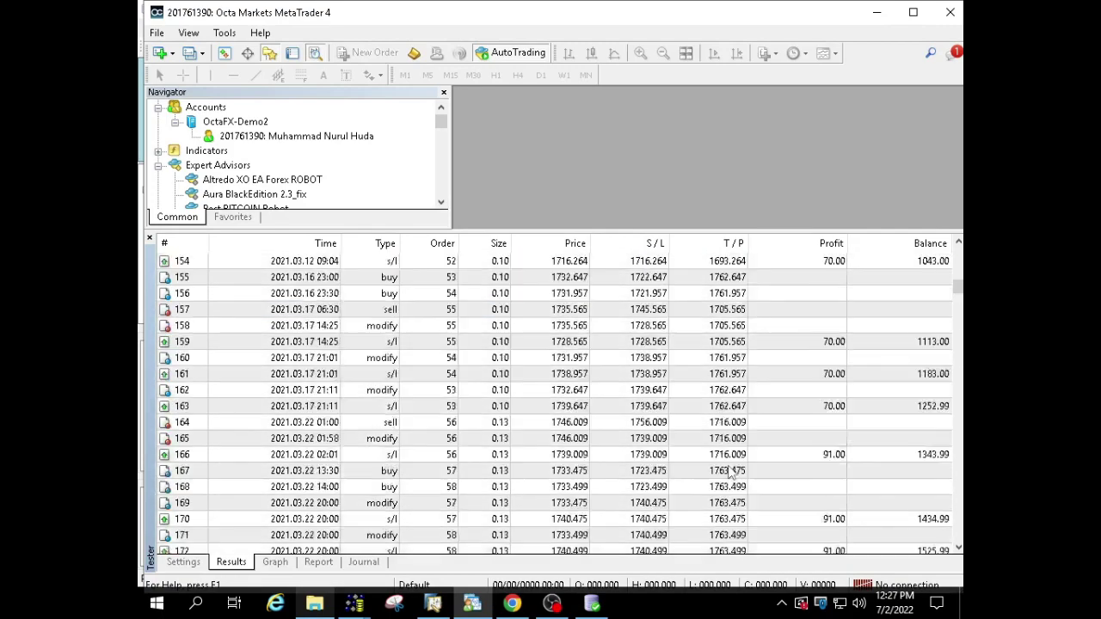
{"action": "scroll", "coordinate": [738, 472], "scroll_direction": "down", "scroll_amount": 13}
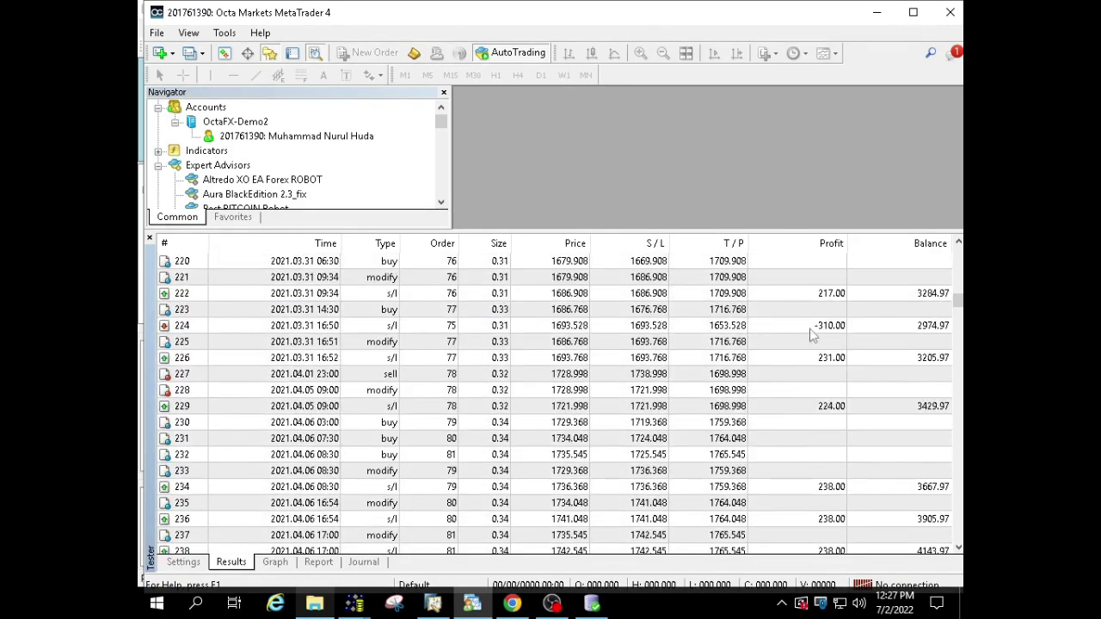
{"action": "left_click", "coordinate": [809, 330]}
{"action": "scroll", "coordinate": [810, 329], "scroll_direction": "down", "scroll_amount": 16}
{"action": "scroll", "coordinate": [806, 443], "scroll_direction": "down", "scroll_amount": 4}
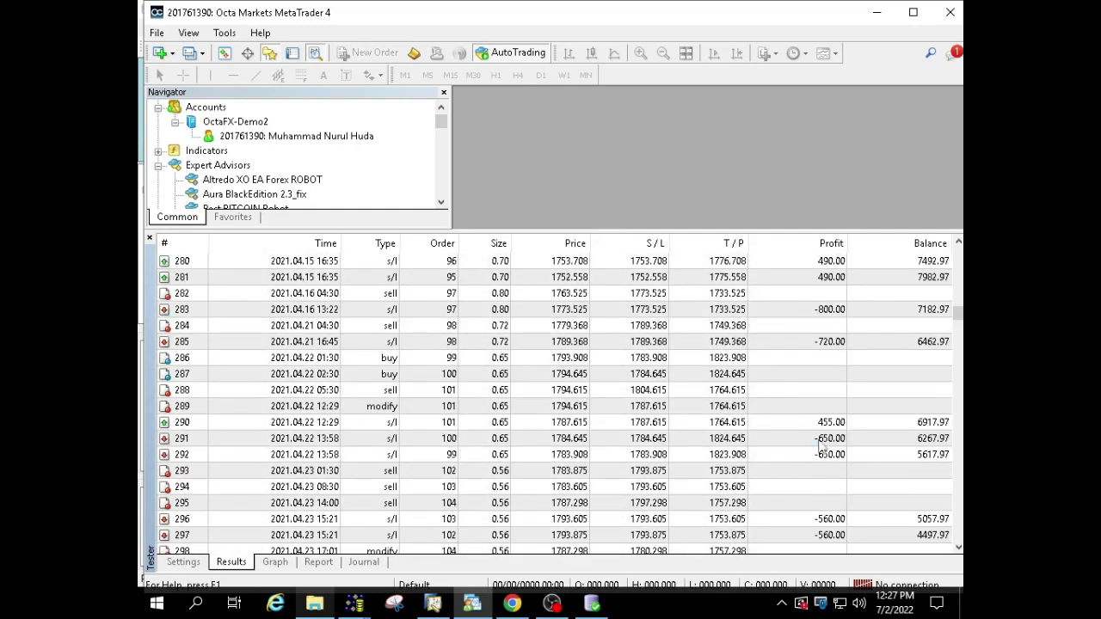
{"action": "left_click", "coordinate": [820, 440]}
{"action": "left_click", "coordinate": [818, 455]}
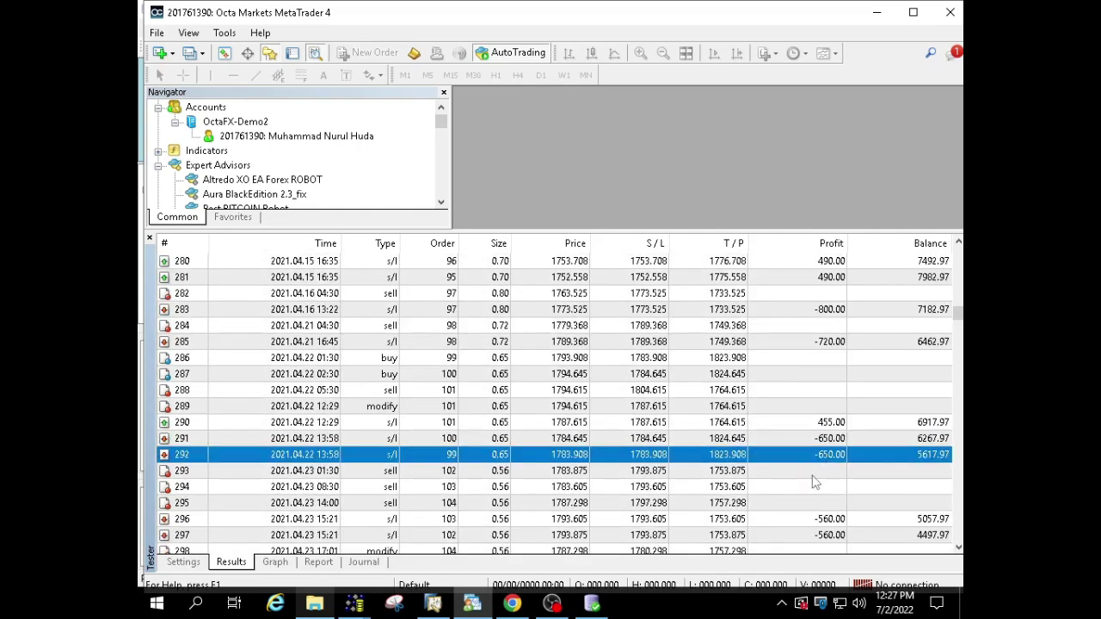
{"action": "left_click", "coordinate": [833, 520]}
{"action": "left_click", "coordinate": [831, 536]}
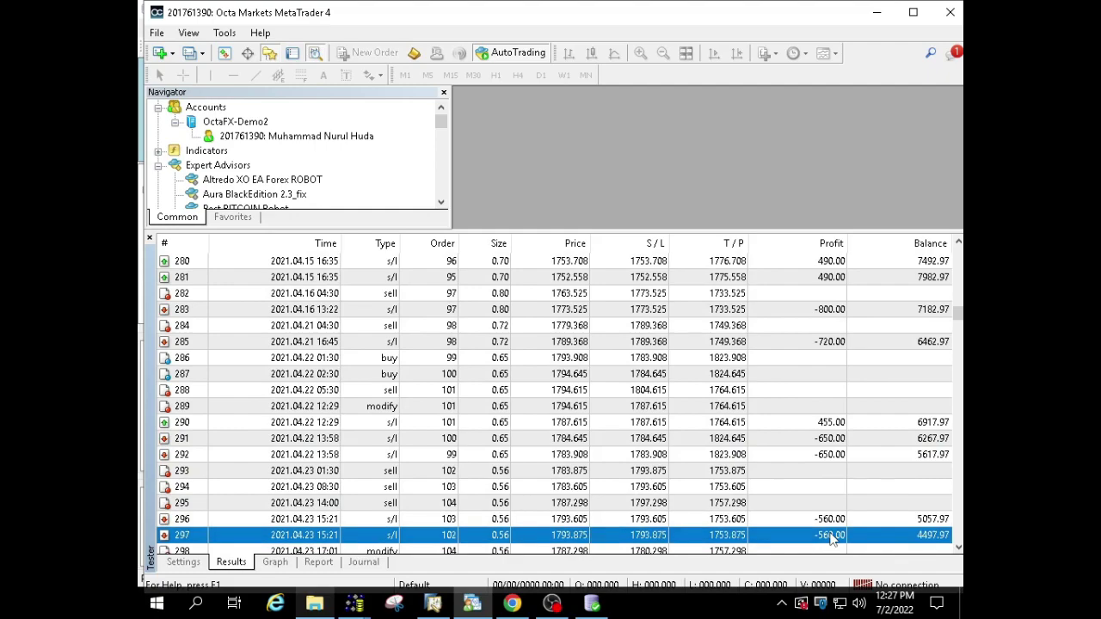
{"action": "scroll", "coordinate": [828, 519], "scroll_direction": "down", "scroll_amount": 3}
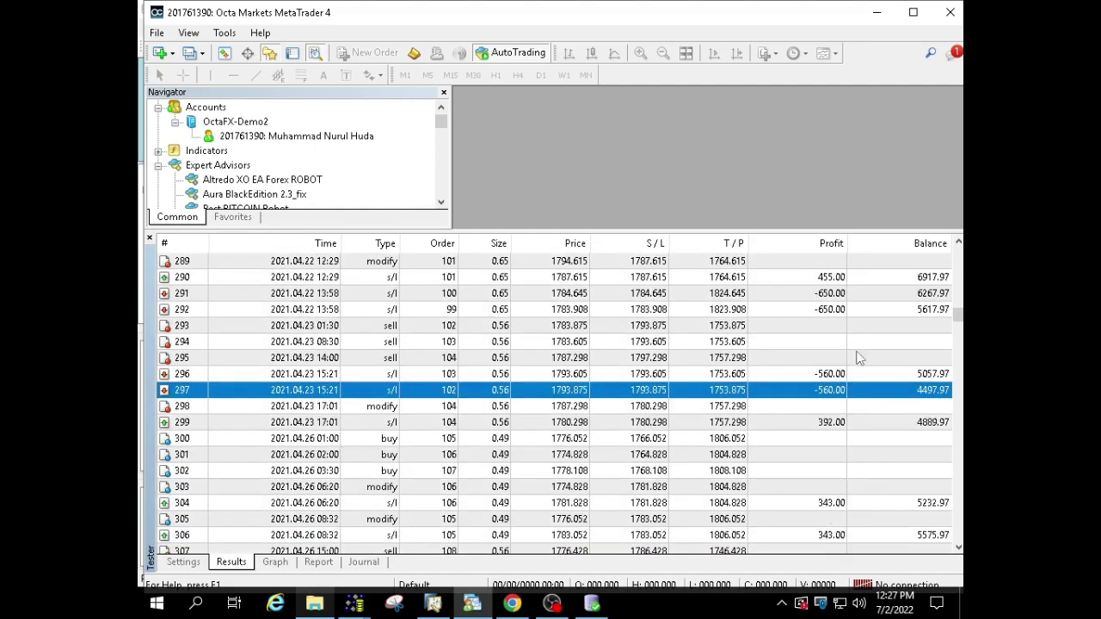
{"action": "scroll", "coordinate": [839, 413], "scroll_direction": "down", "scroll_amount": 11}
{"action": "left_click", "coordinate": [828, 326]}
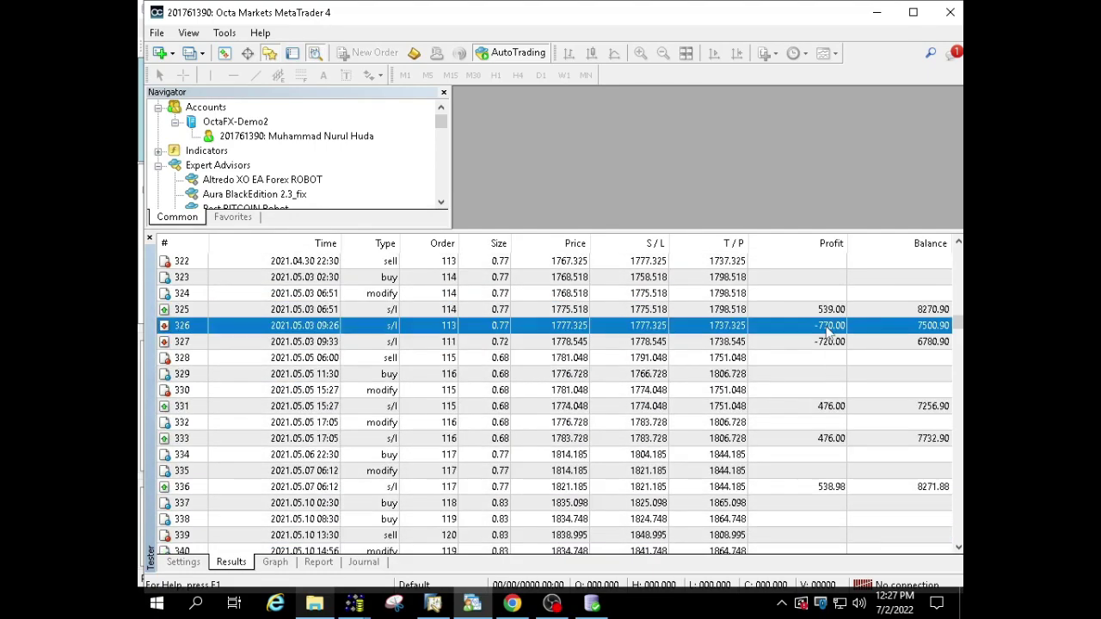
{"action": "scroll", "coordinate": [821, 387], "scroll_direction": "down", "scroll_amount": 20}
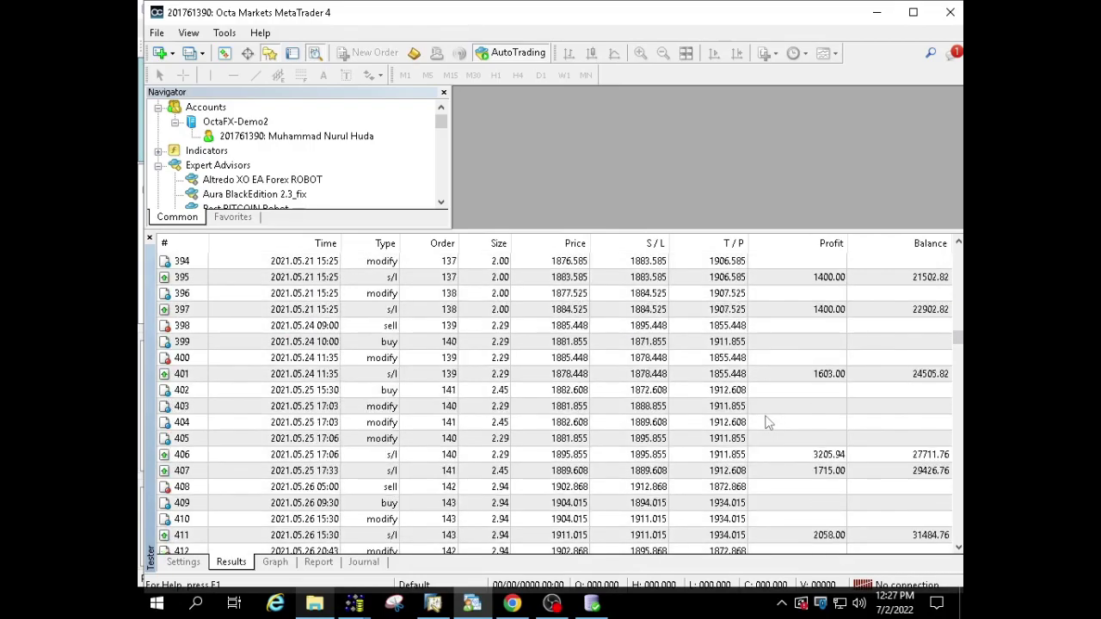
{"action": "scroll", "coordinate": [768, 422], "scroll_direction": "down", "scroll_amount": 20}
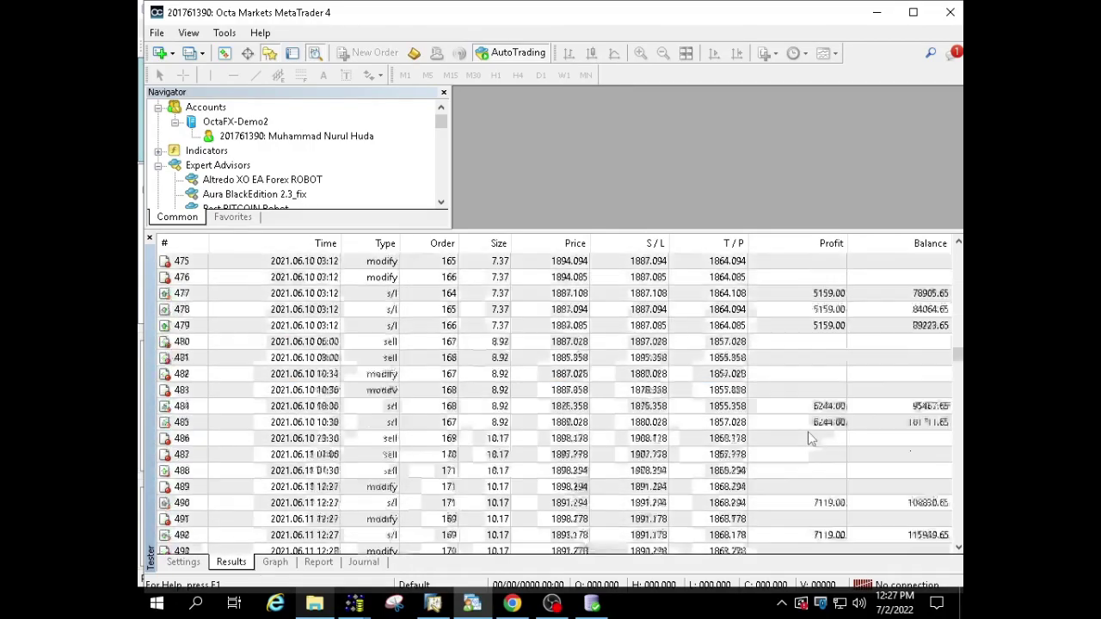
{"action": "scroll", "coordinate": [811, 439], "scroll_direction": "down", "scroll_amount": 20}
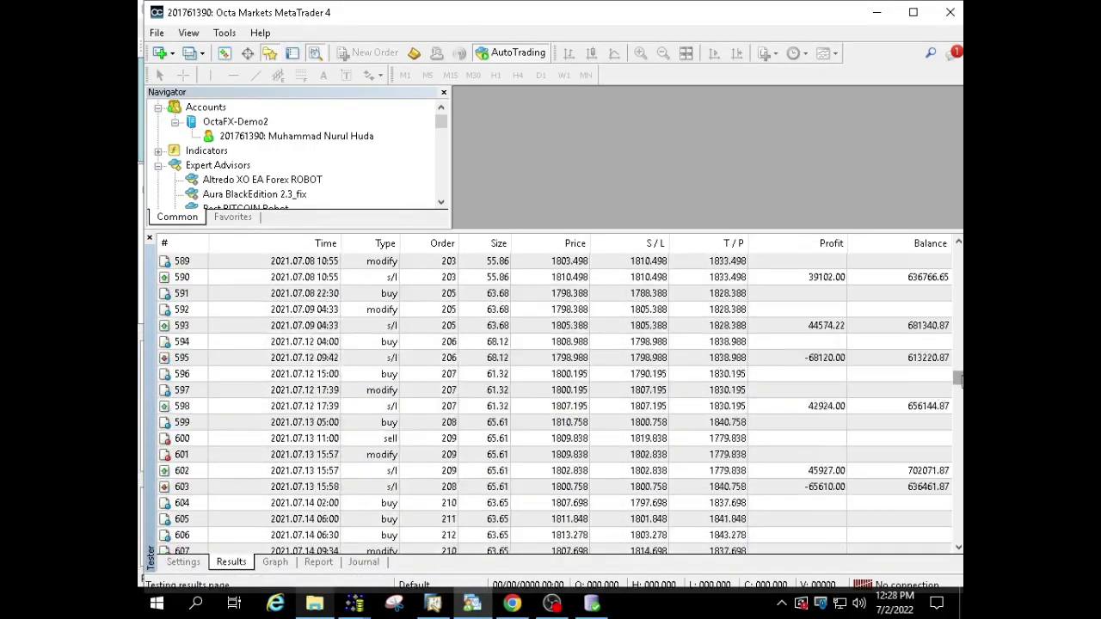
{"action": "scroll", "coordinate": [559, 405], "scroll_direction": "down", "scroll_amount": 20}
- Reopen the spread-200 report: 471 trades, 84.29% profitable, largest loss -1000084.00
{"action": "left_click", "coordinate": [319, 562]}
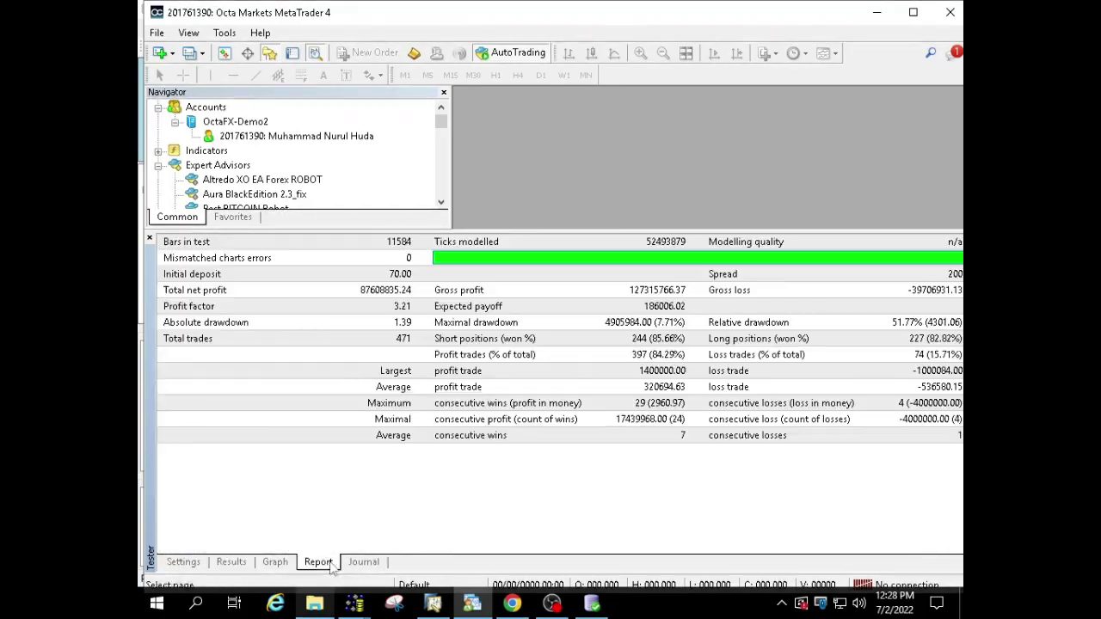